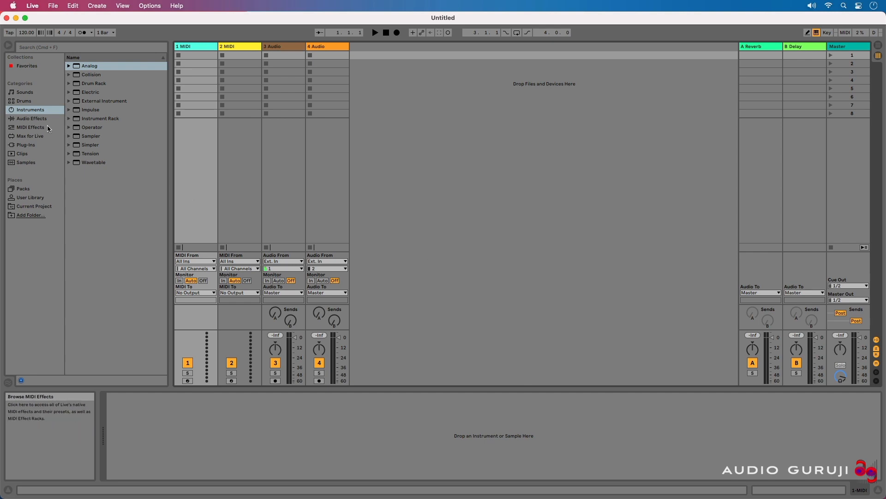
# Step: Load the Operator instrument onto the first MIDI track
pyautogui.click(90, 129)
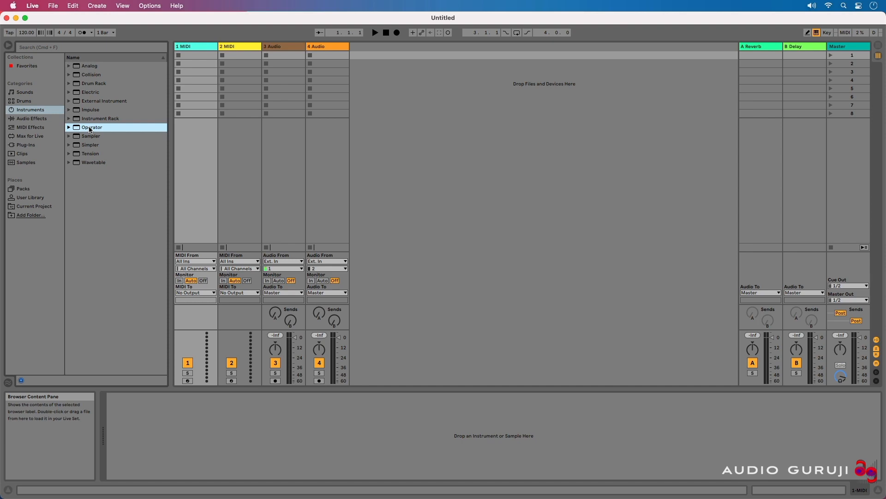
pyautogui.moveTo(81, 130); pyautogui.dragTo(196, 63)
pyautogui.moveTo(195, 64); pyautogui.dragTo(195, 62)
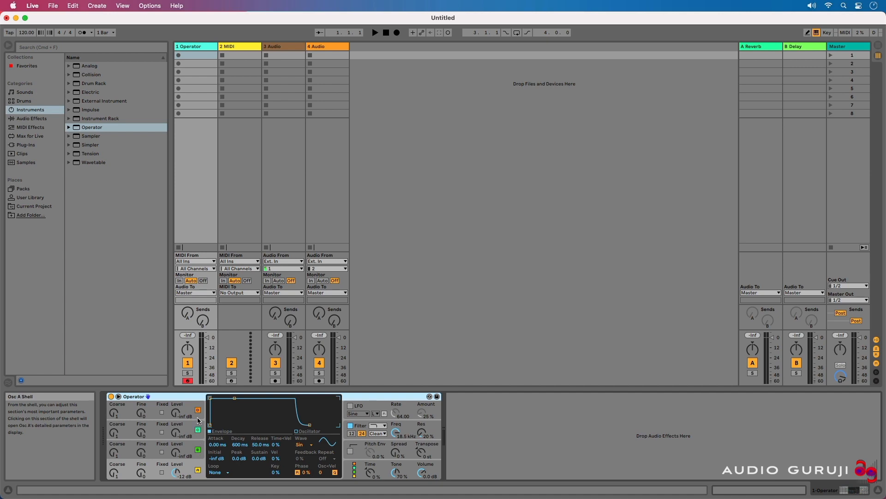
# Step: Toggle oscillators C and A off and back on
pyautogui.click(198, 451)
pyautogui.click(198, 452)
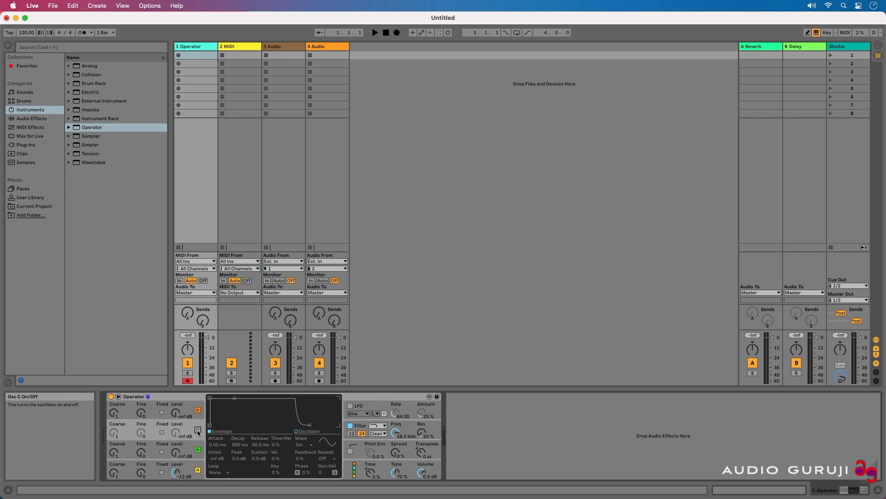
pyautogui.click(198, 411)
pyautogui.click(198, 411)
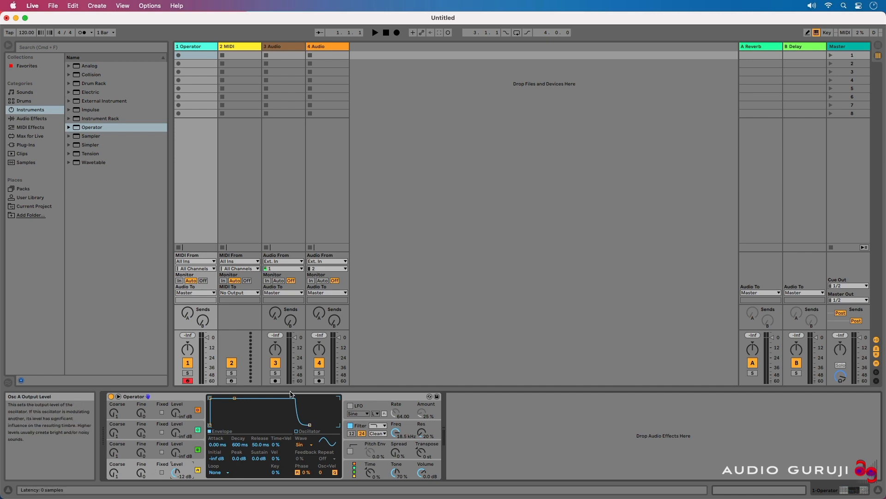
# Step: Reshape the envelope to about 946 ms attack, 1.66 s decay, -3.4 dB sustain and 1.00 ms release
pyautogui.moveTo(235, 398); pyautogui.dragTo(239, 424)
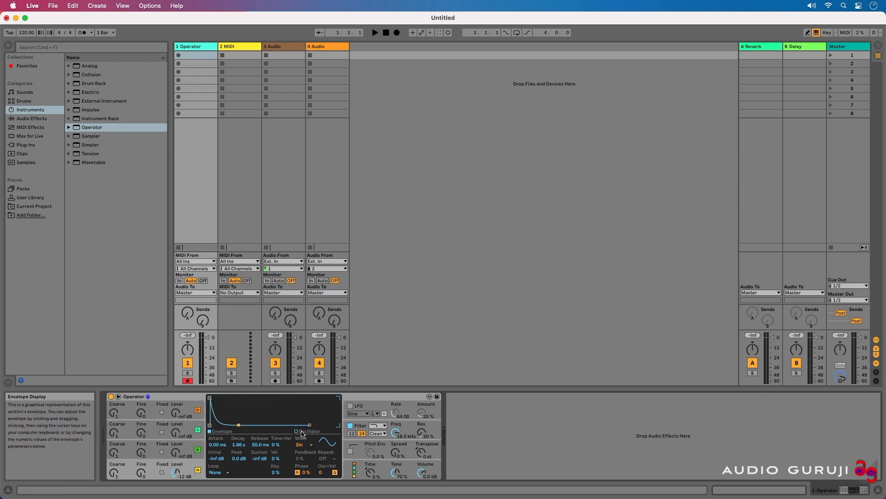
pyautogui.moveTo(310, 425); pyautogui.dragTo(295, 425)
pyautogui.moveTo(210, 400); pyautogui.dragTo(242, 401)
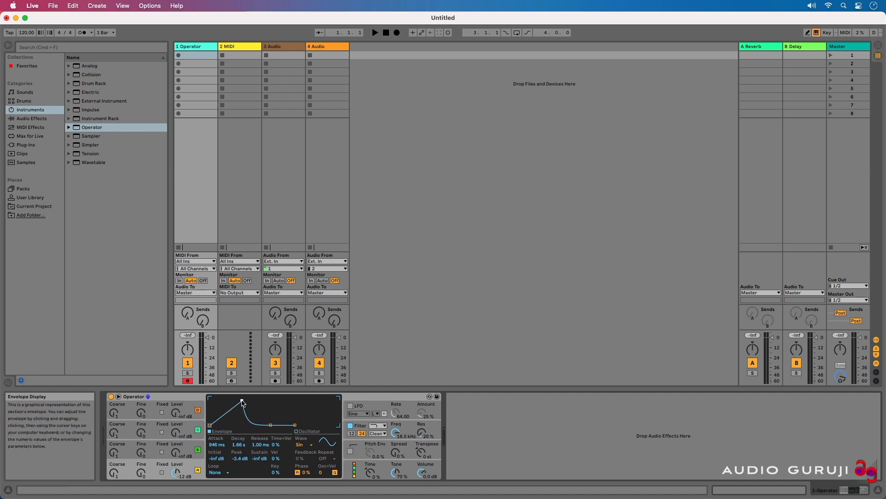
# Step: Select oscillator A and raise its coarse frequency while playing test notes
pyautogui.click(187, 443)
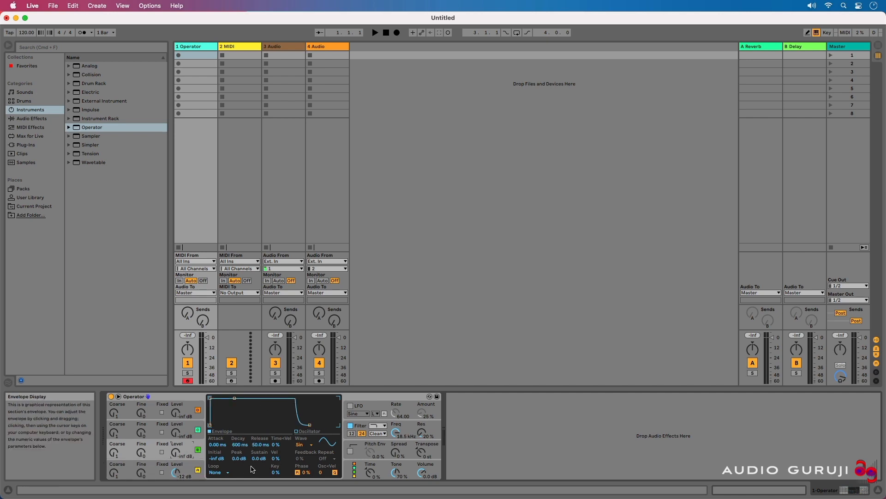
pyautogui.click(191, 467)
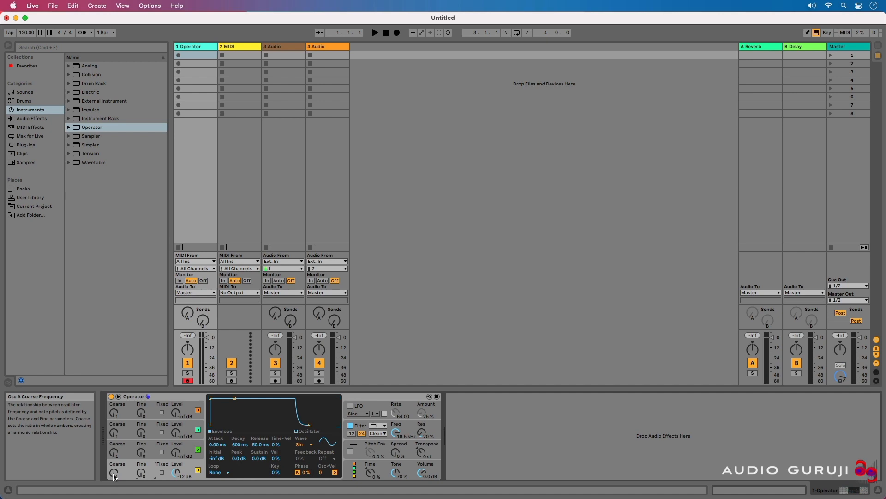
pyautogui.moveTo(114, 476)
pyautogui.mouseDown()
pyautogui.moveTo(114, 466)
pyautogui.moveTo(115, 476)
pyautogui.mouseUp()
pyautogui.press('a')
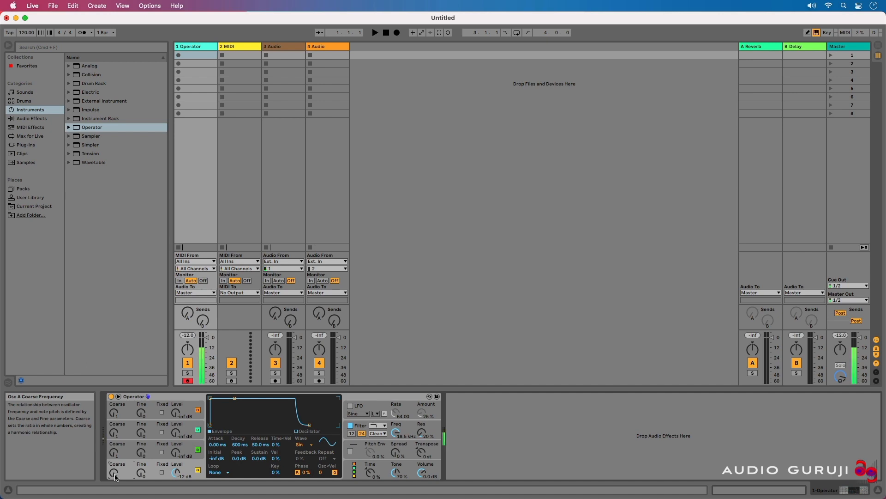
pyautogui.press('a')
pyautogui.moveTo(115, 477); pyautogui.dragTo(115, 466)
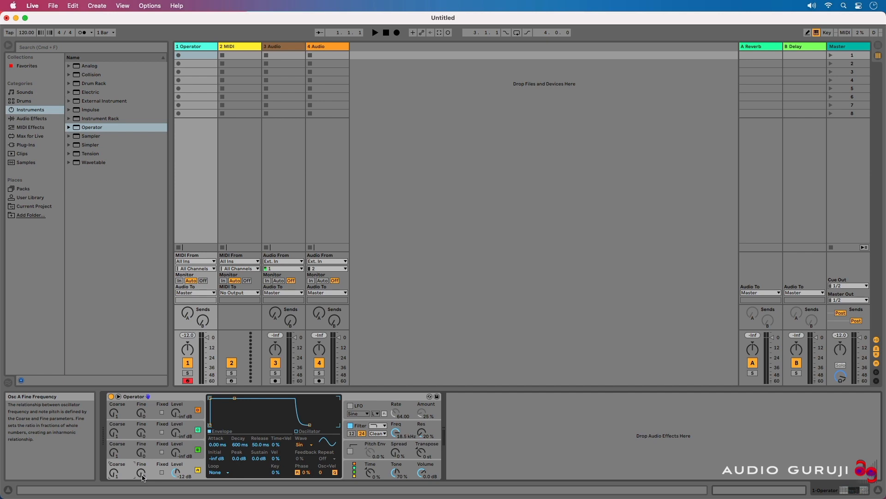
# Step: Adjust oscillator A's fine frequency while auditioning, and reset it to its default
pyautogui.press('a')
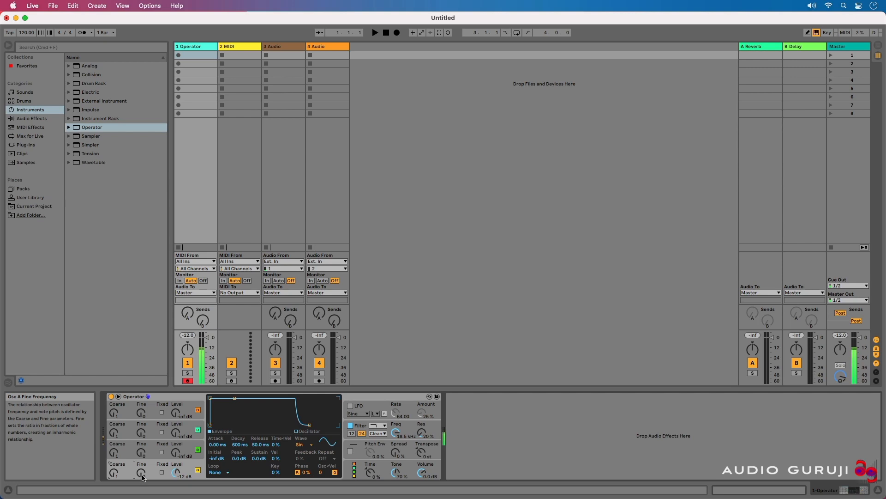
pyautogui.moveTo(142, 475)
pyautogui.mouseDown()
pyautogui.moveTo(143, 452)
pyautogui.moveTo(141, 474)
pyautogui.mouseUp()
pyautogui.press('a')
pyautogui.doubleClick(140, 473)
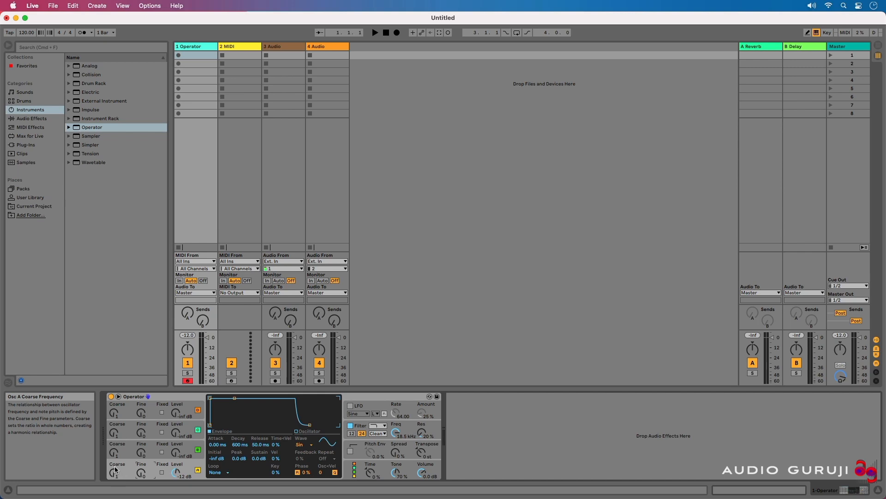
# Step: Enable fixed-frequency mode on oscillator A, adjust its frequency and reset it to 100 Hz
pyautogui.click(162, 471)
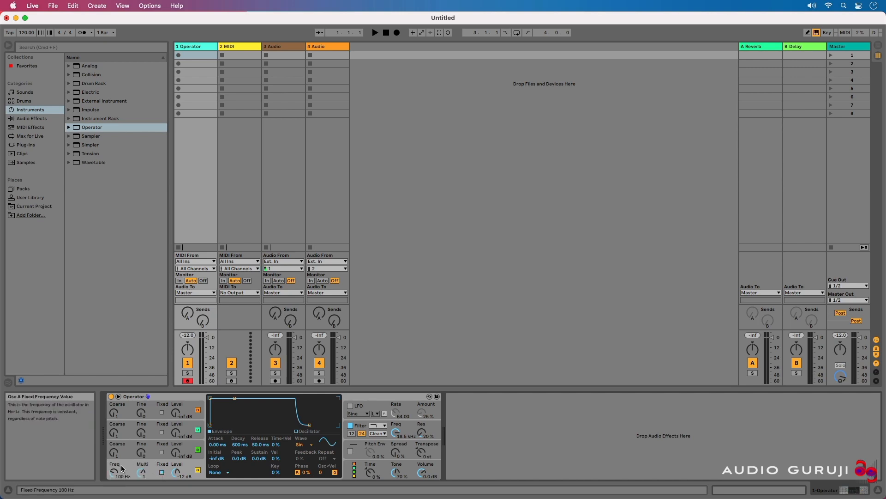
pyautogui.moveTo(122, 469); pyautogui.dragTo(122, 464)
pyautogui.doubleClick(116, 472)
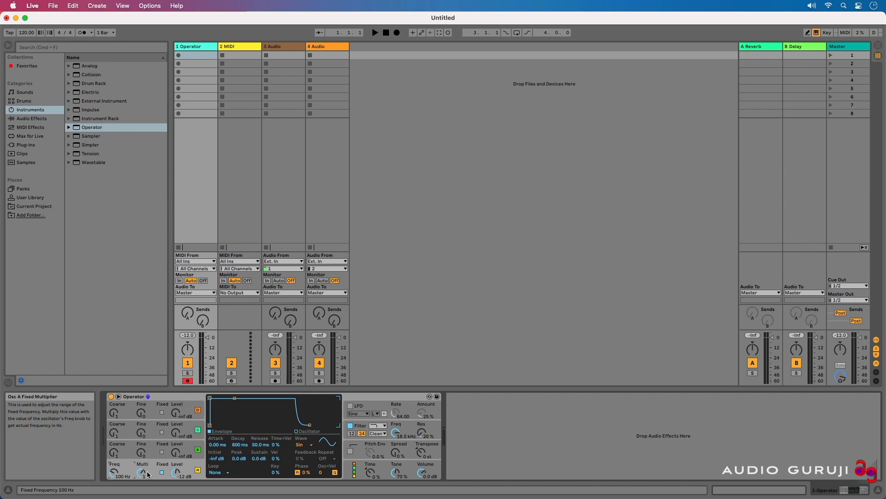
pyautogui.press('a')
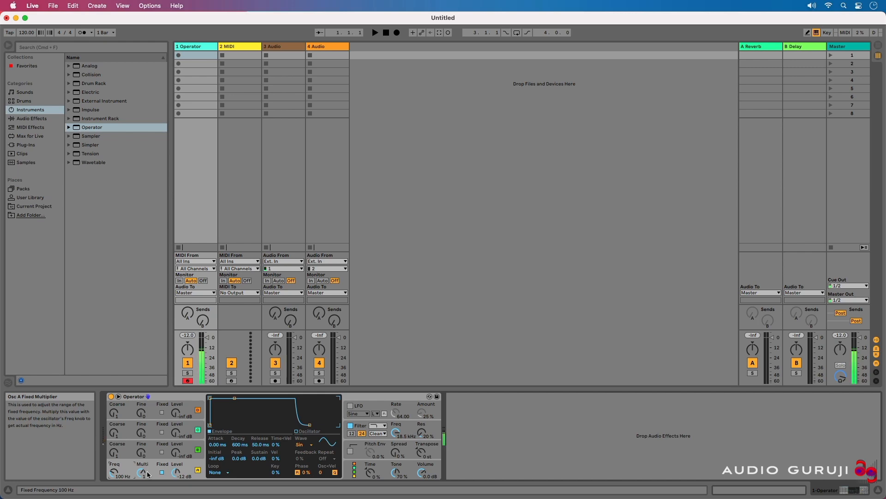
# Step: Lower oscillator A's fixed-frequency multiplier to 0.1 and then 0.01 while auditioning notes
pyautogui.moveTo(143, 474); pyautogui.dragTo(147, 463)
pyautogui.press('a')
pyautogui.press('a')
pyautogui.moveTo(142, 469)
pyautogui.mouseDown()
pyautogui.moveTo(142, 482)
pyautogui.moveTo(147, 463)
pyautogui.mouseUp()
pyautogui.press('a')
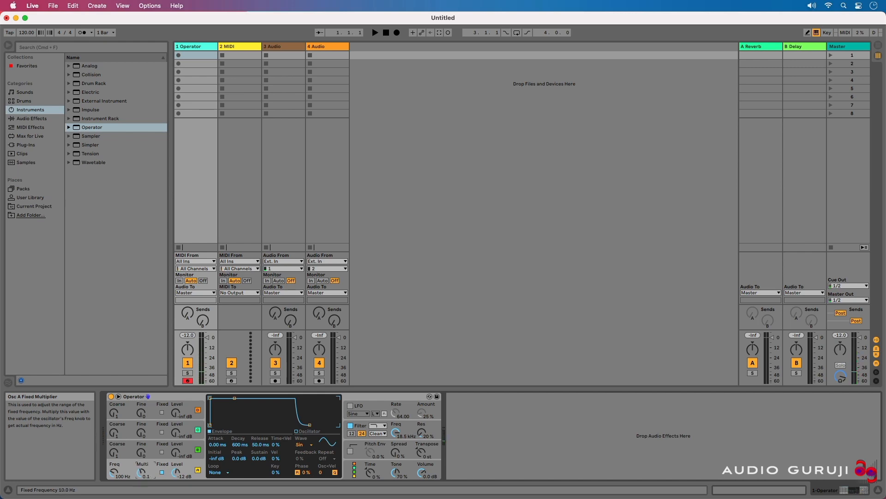
pyautogui.press('a')
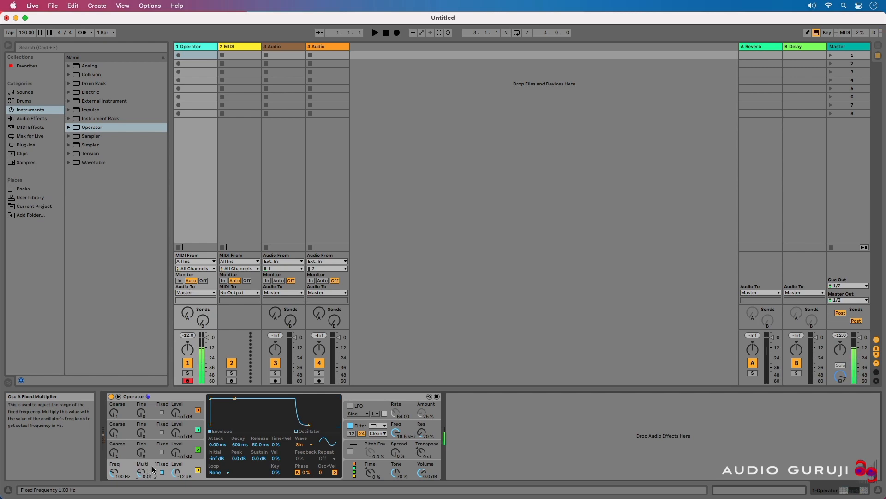
# Step: Raise oscillator A's multiplier back to 1 and audition the note
pyautogui.moveTo(141, 476); pyautogui.dragTo(142, 469)
pyautogui.press('a')
pyautogui.press('a')
pyautogui.press('a')
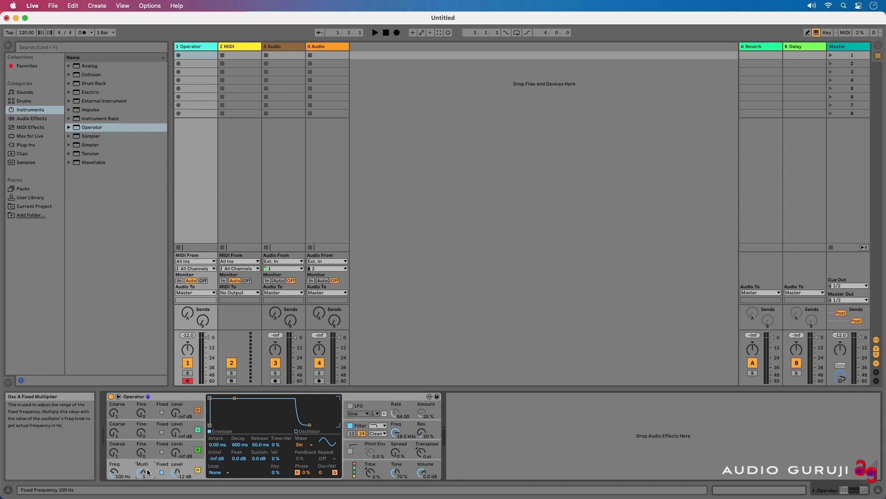
# Step: Disable fixed-frequency mode on oscillator A and audition the sound
pyautogui.click(161, 472)
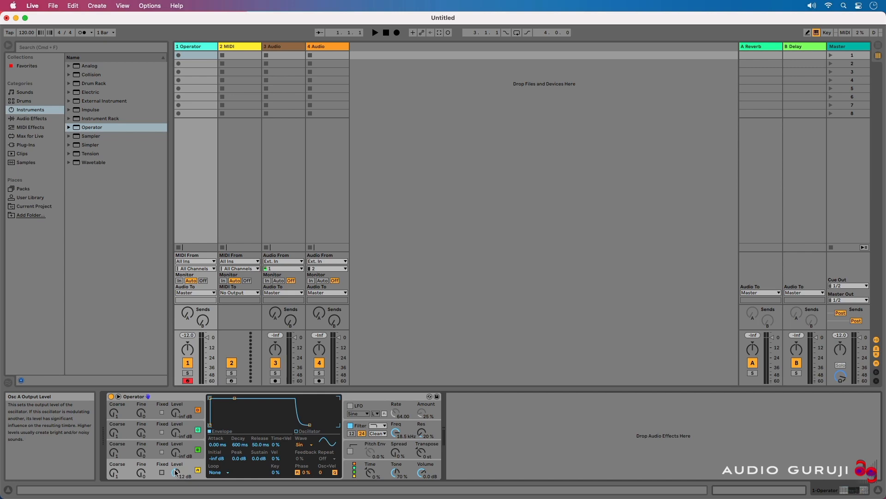
pyautogui.press('a')
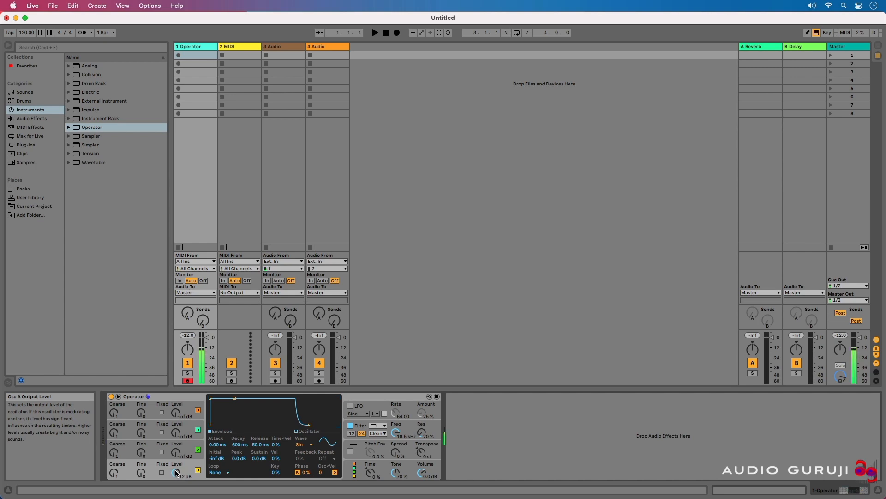
# Step: Nudge oscillator A's level and toggle the oscillator off and back on
pyautogui.moveTo(176, 472); pyautogui.dragTo(173, 476)
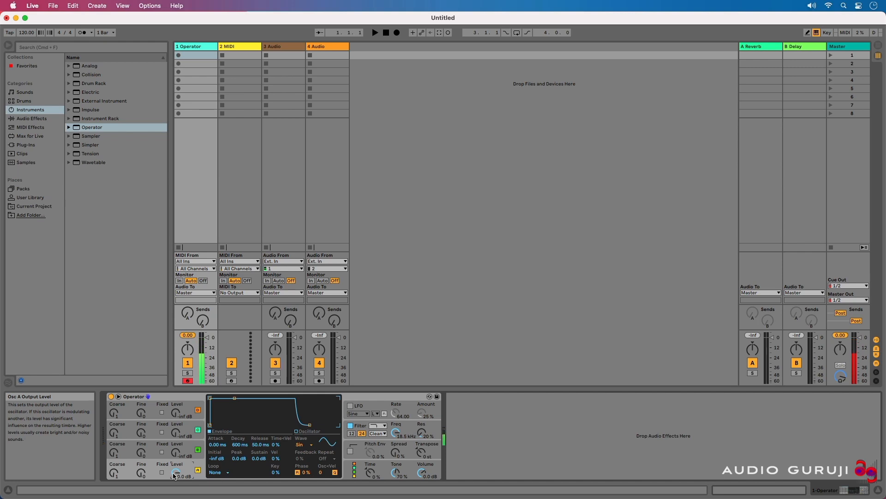
pyautogui.click(198, 470)
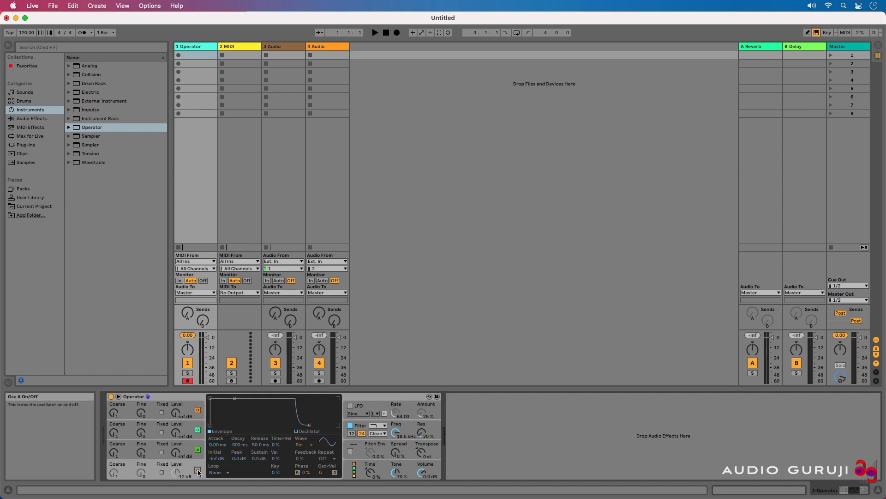
pyautogui.click(198, 470)
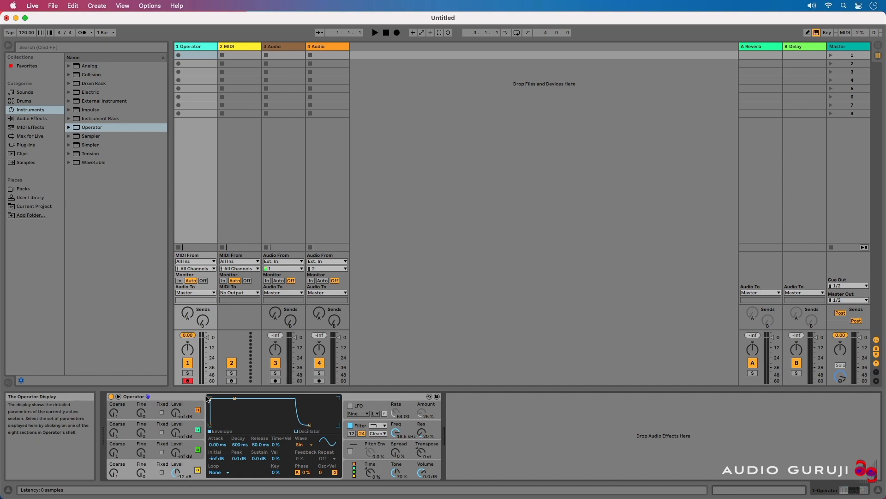
# Step: Reshape oscillator A's envelope to about 7.97 ms attack, 395 ms decay, -21 dB sustain, 146 ms release and -31 dB initial
pyautogui.moveTo(216, 398); pyautogui.dragTo(240, 412)
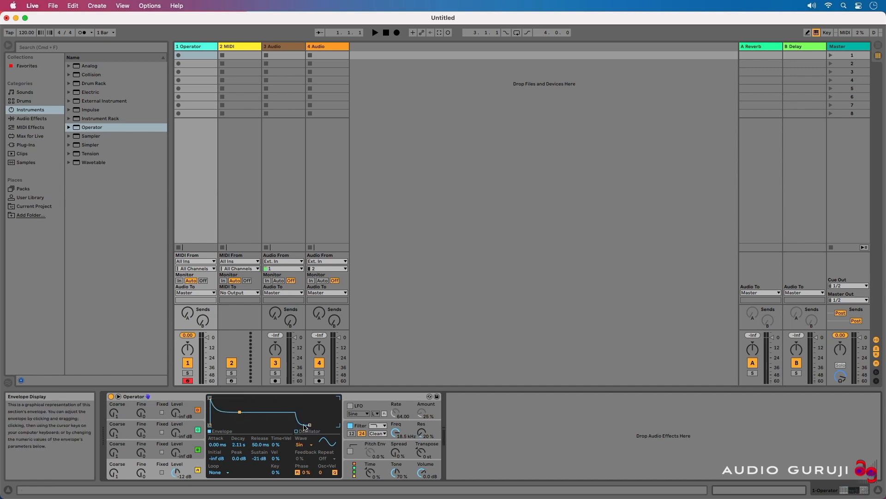
pyautogui.moveTo(309, 424); pyautogui.dragTo(326, 424)
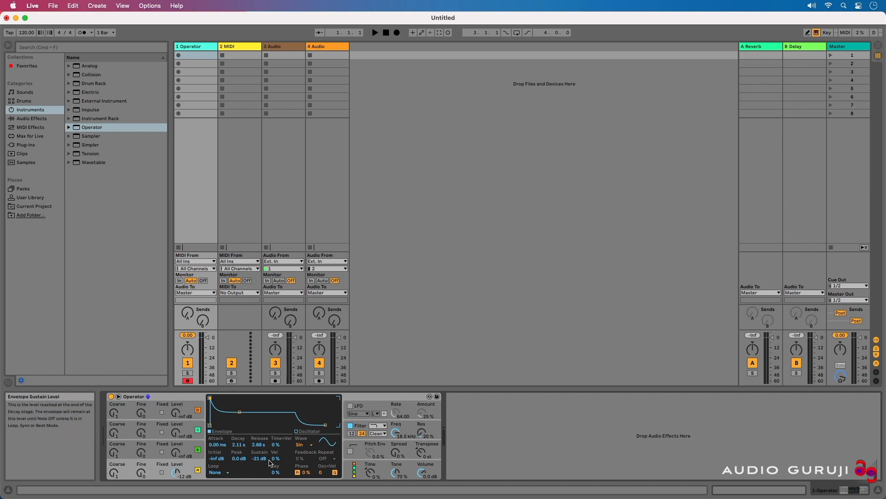
pyautogui.moveTo(218, 445); pyautogui.dragTo(257, 470)
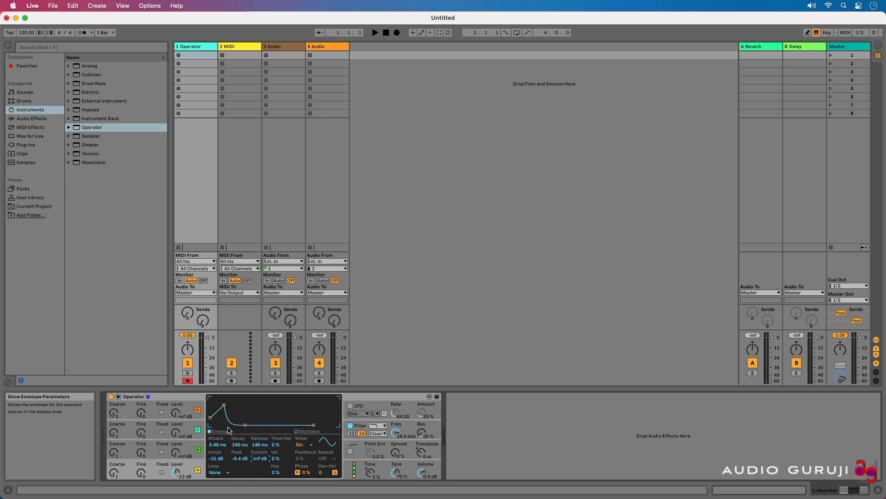
pyautogui.moveTo(224, 405); pyautogui.dragTo(248, 411)
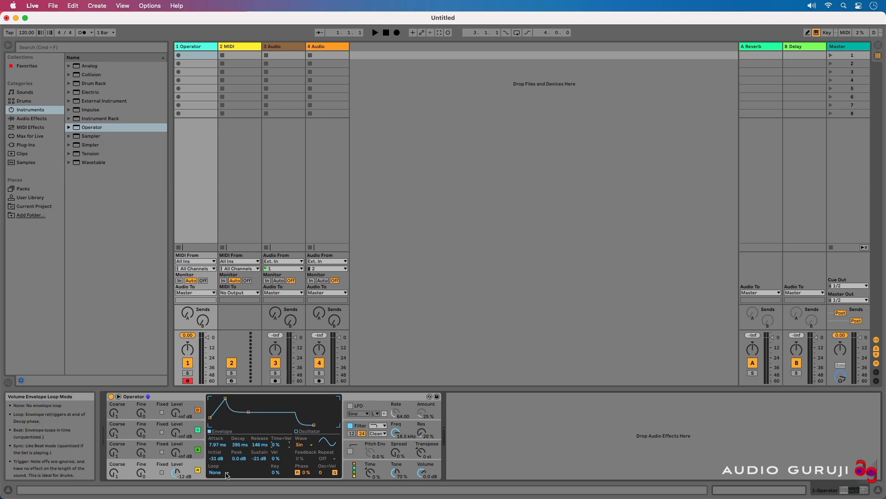
# Step: Set the envelope loop mode to Loop, adjust the loop time and audition notes
pyautogui.click(226, 473)
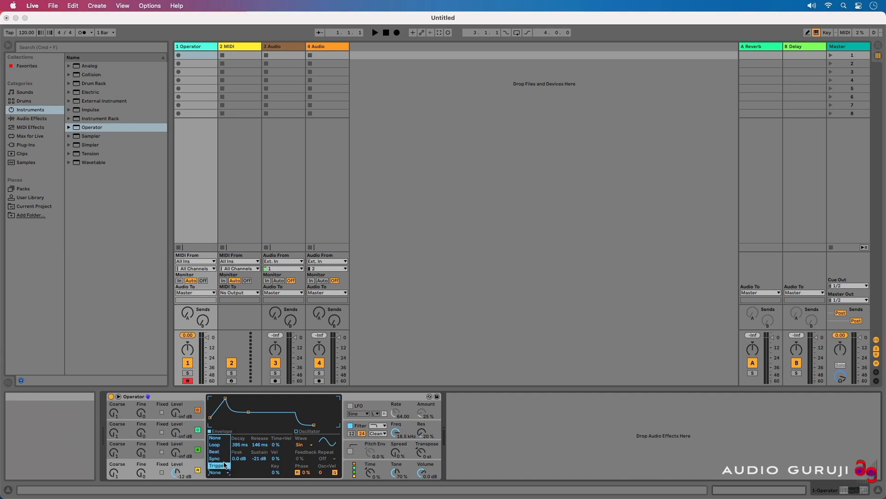
pyautogui.click(218, 444)
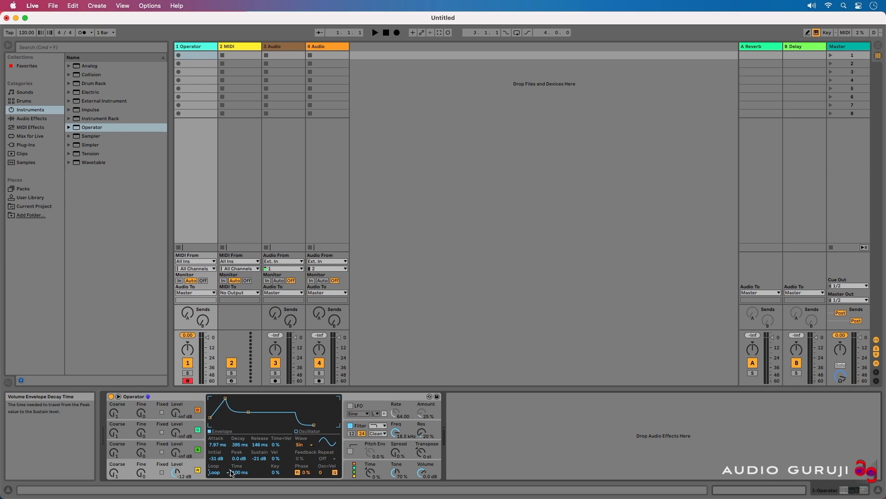
pyautogui.press('a')
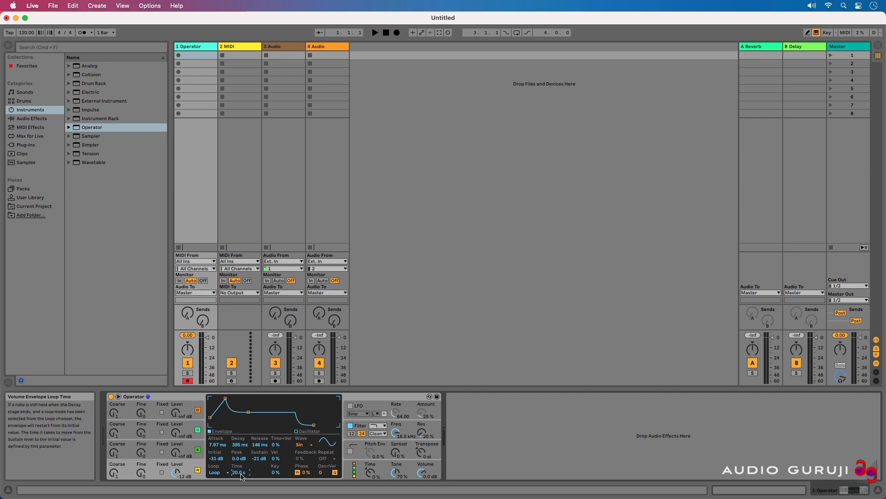
pyautogui.press('a')
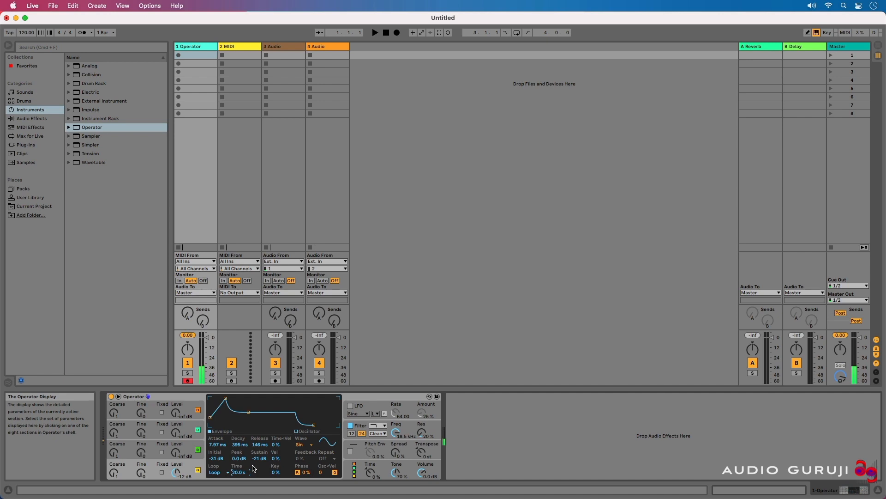
pyautogui.moveTo(253, 468); pyautogui.dragTo(253, 498)
pyautogui.press('a')
# Step: Switch the envelope loop mode to Beat and set the repeat to 1/2 while auditioning
pyautogui.click(220, 472)
pyautogui.click(221, 452)
pyautogui.press('a')
pyautogui.moveTo(240, 473); pyautogui.dragTo(241, 455)
pyautogui.press('a')
pyautogui.click(239, 471)
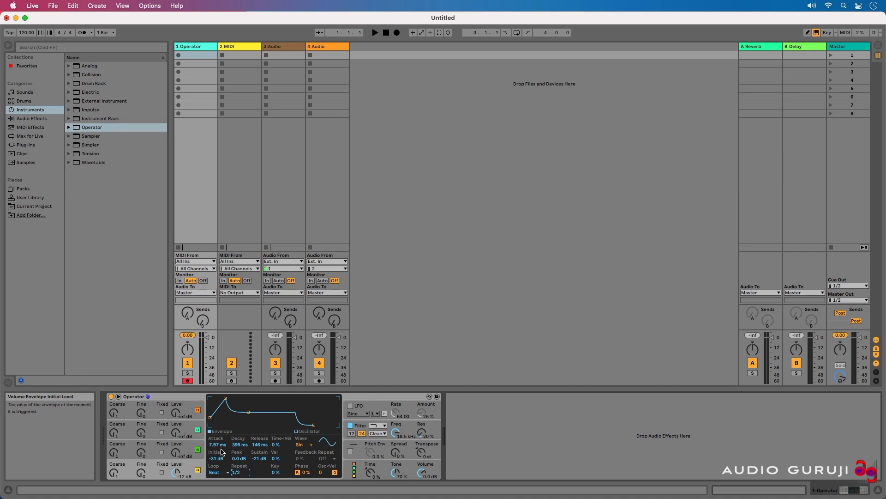
# Step: Switch the envelope loop mode to Sync, then to Trigger, and audition notes
pyautogui.click(219, 472)
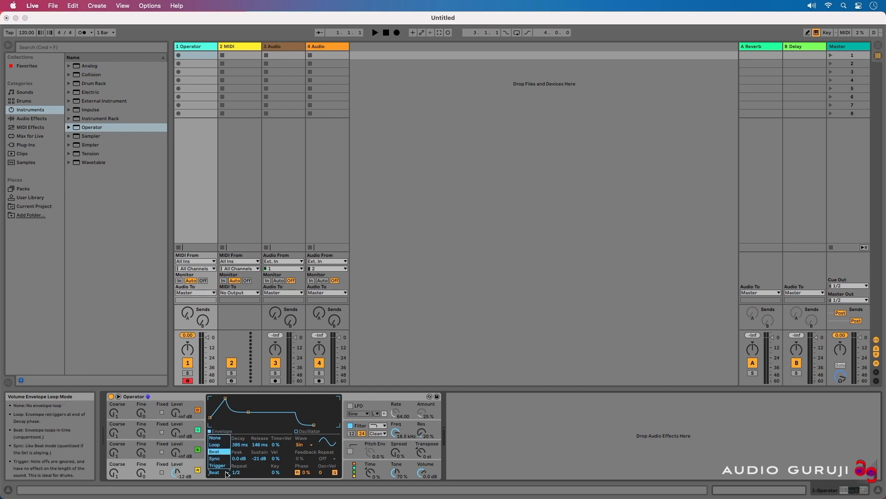
pyautogui.click(221, 460)
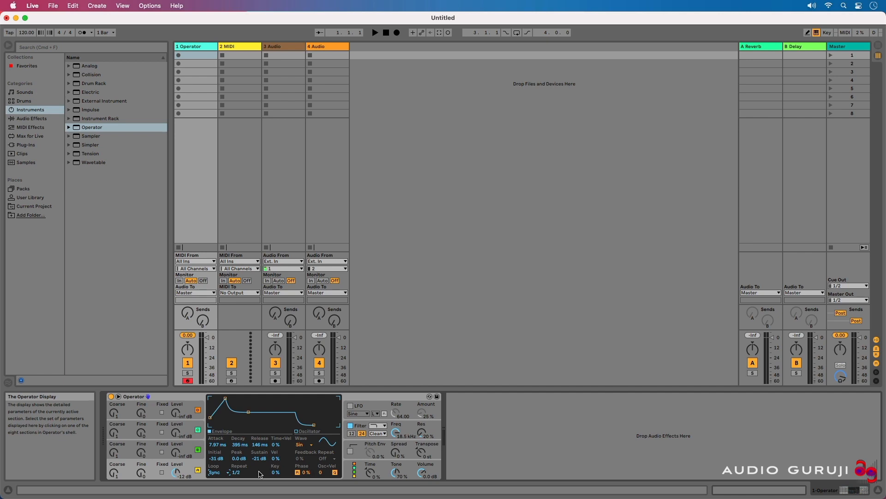
pyautogui.click(217, 472)
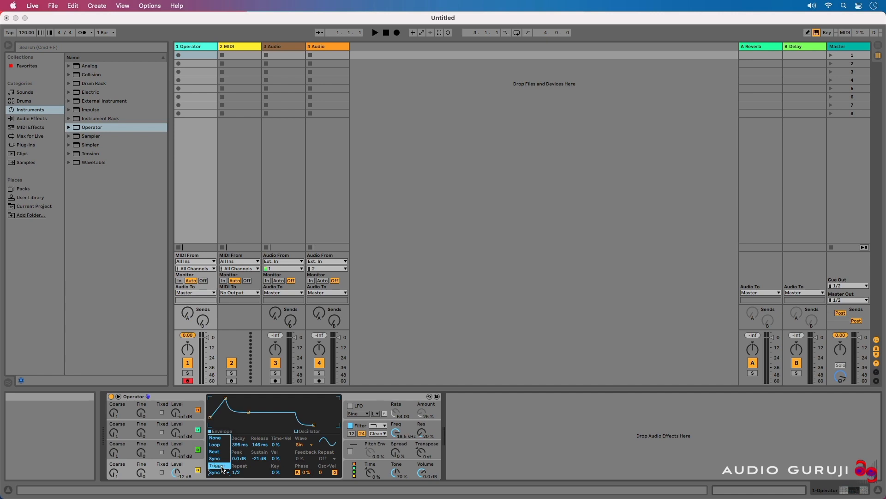
pyautogui.click(221, 466)
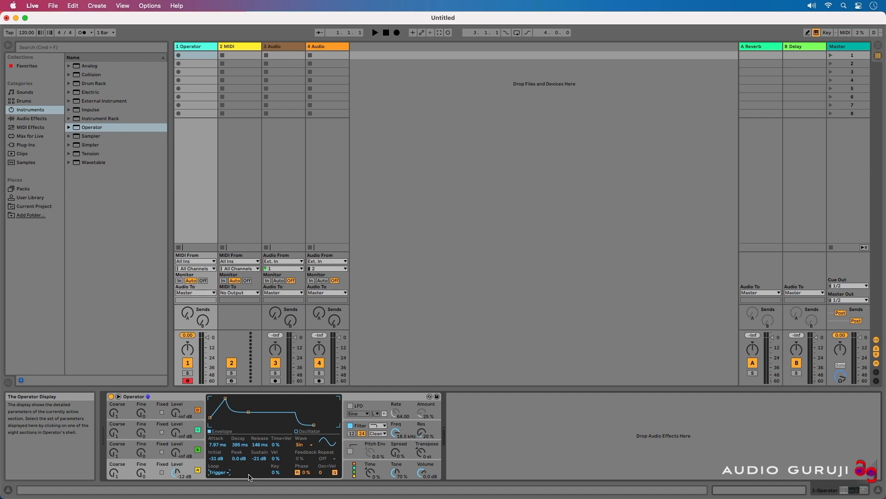
pyautogui.press('a')
pyautogui.press('a')
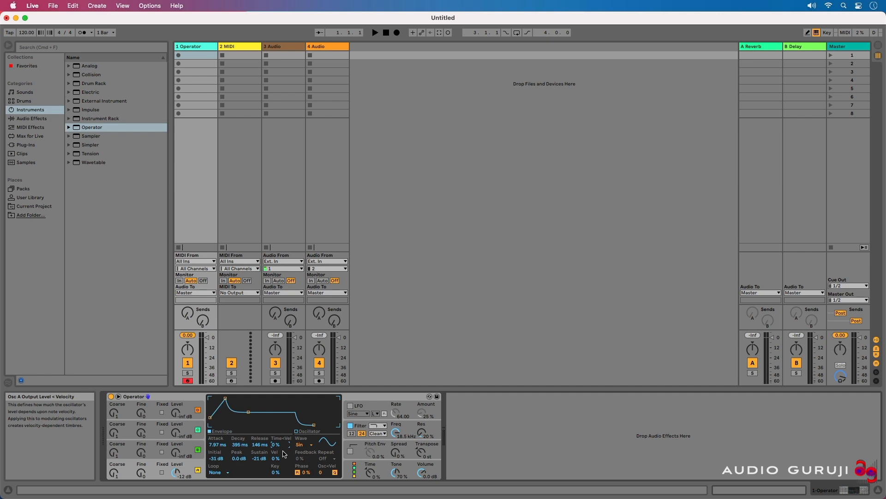
# Step: Sweep the envelope's Time<Vel amount between -100% and 100%
pyautogui.moveTo(276, 444)
pyautogui.mouseDown()
pyautogui.moveTo(276, 461)
pyautogui.moveTo(276, 429)
pyautogui.moveTo(277, 439)
pyautogui.mouseUp()
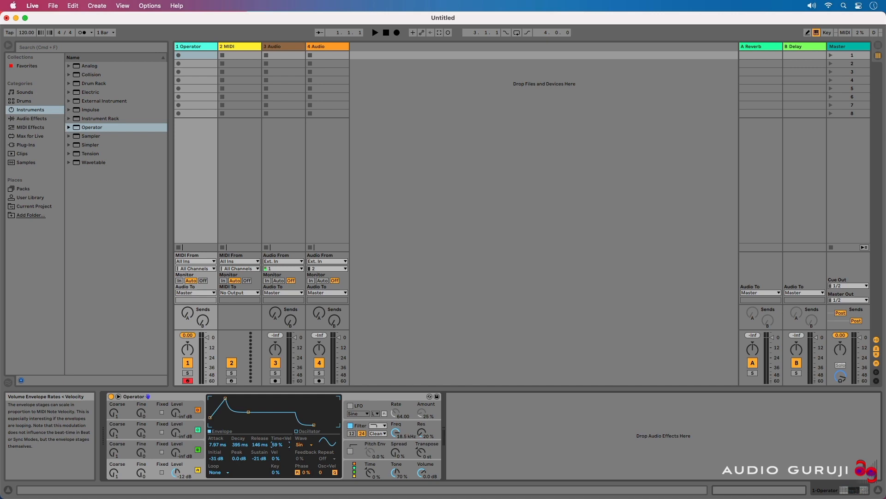
pyautogui.press('Delete')
pyautogui.moveTo(278, 447); pyautogui.dragTo(277, 489)
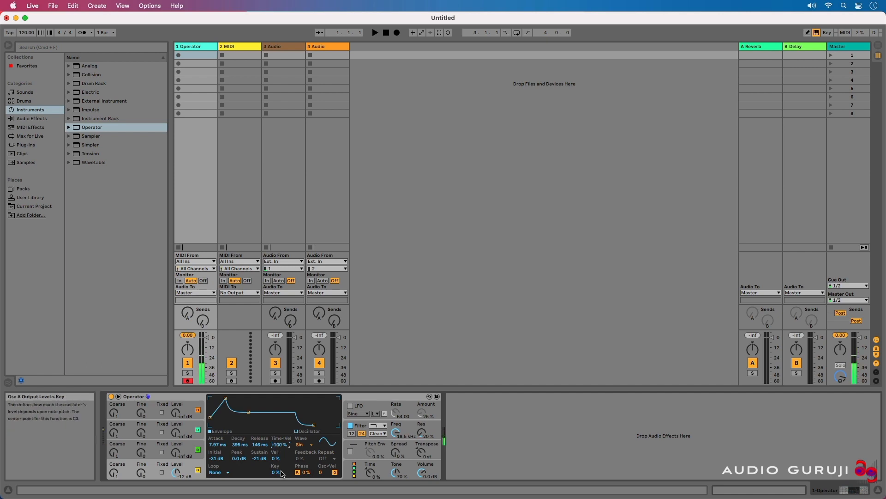
pyautogui.moveTo(279, 444); pyautogui.dragTo(279, 357)
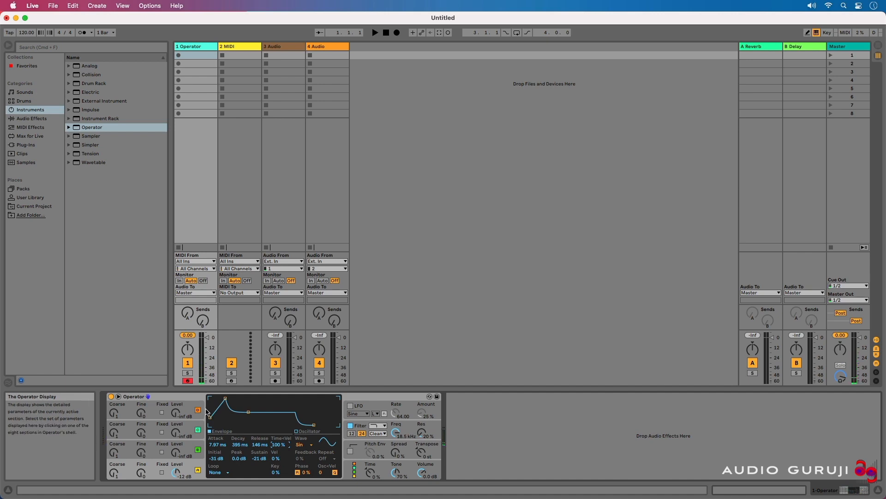
# Step: Lower the envelope's initial level to -inf dB and return Time<Vel and Vel to 0%
pyautogui.moveTo(210, 418); pyautogui.dragTo(210, 425)
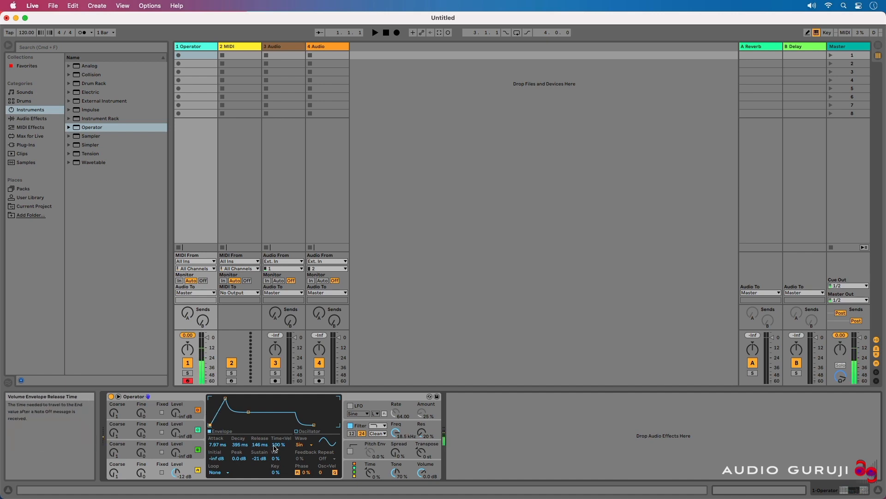
pyautogui.moveTo(277, 444); pyautogui.dragTo(277, 472)
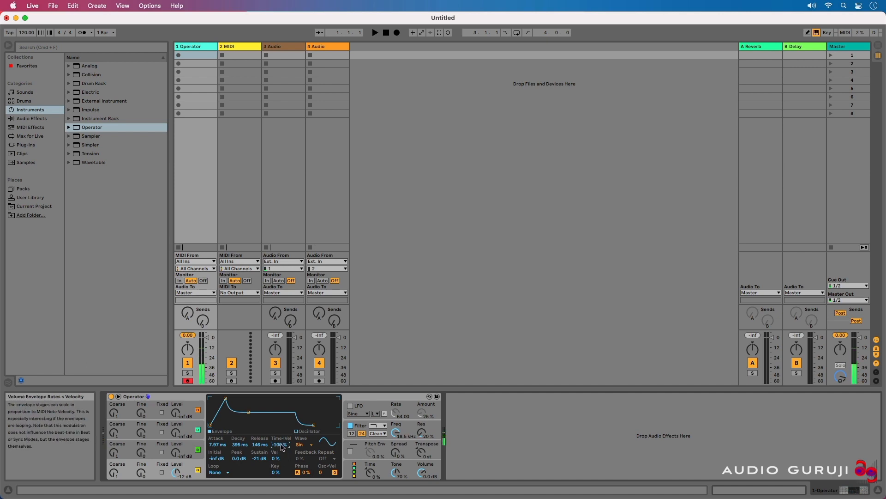
pyautogui.press('Delete')
pyautogui.click(282, 459)
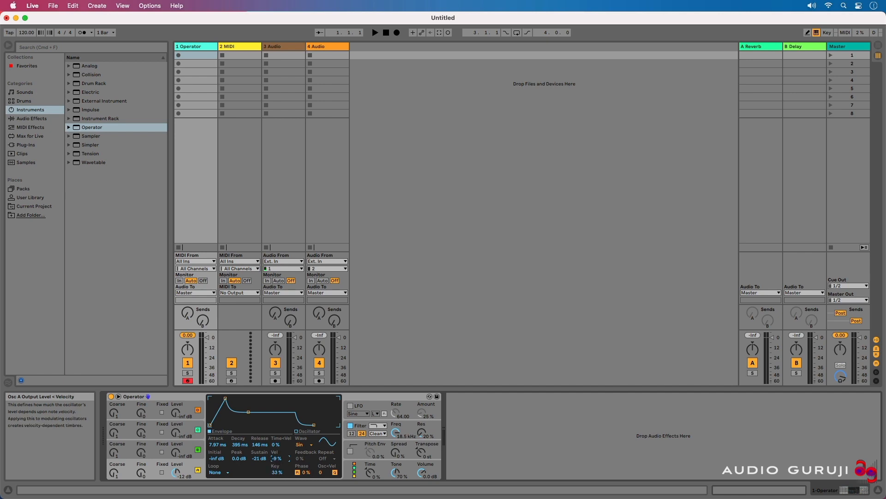
pyautogui.moveTo(278, 458); pyautogui.dragTo(278, 439)
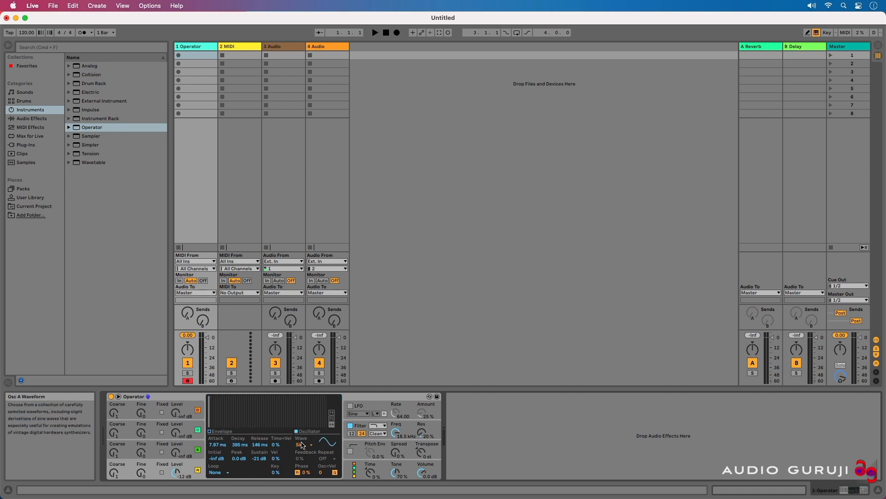
# Step: Change oscillator A's waveform to Square 16
pyautogui.click(312, 447)
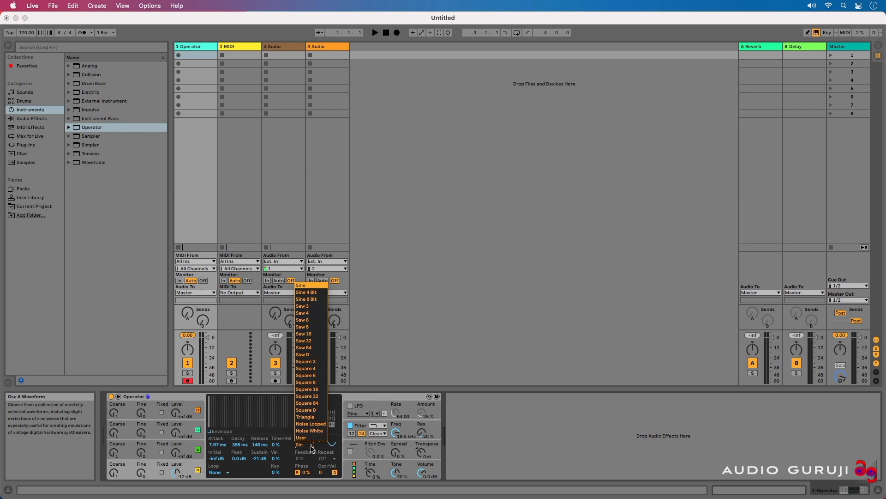
pyautogui.click(307, 389)
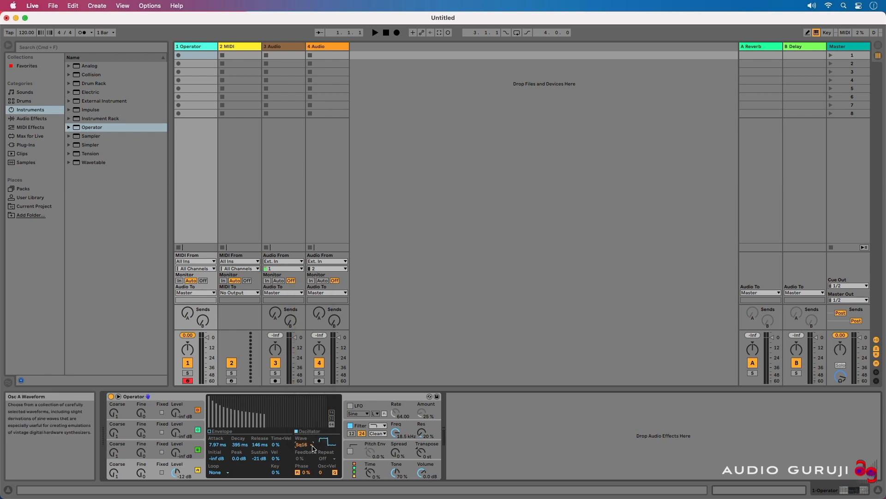
# Step: Switch oscillator A's waveform to User and draw custom harmonic partials, auditioning a note
pyautogui.click(313, 446)
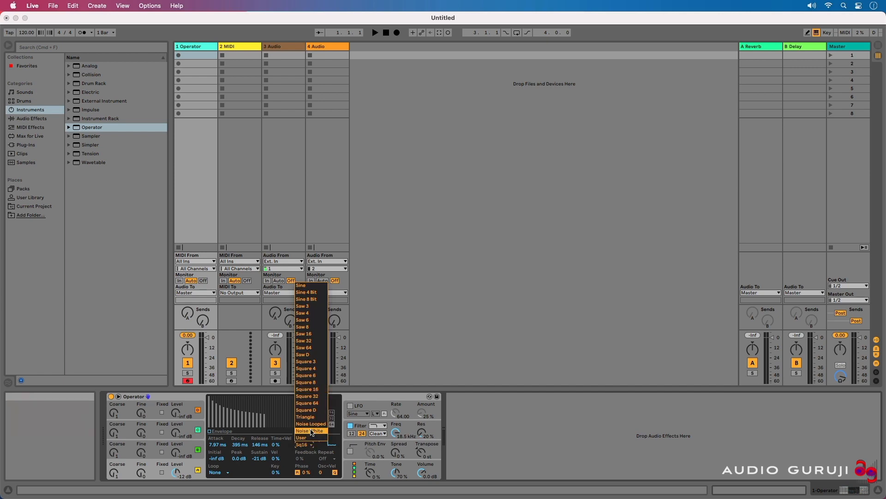
pyautogui.click(312, 432)
pyautogui.click(234, 403)
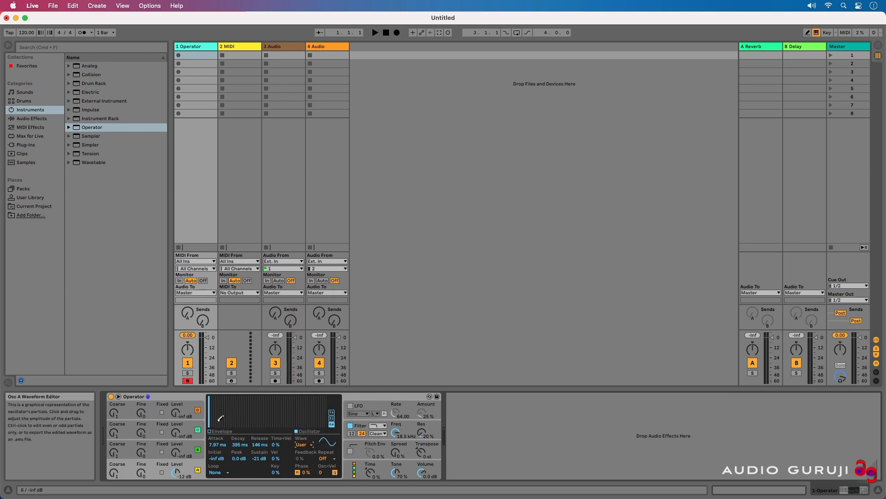
pyautogui.moveTo(220, 420)
pyautogui.mouseDown()
pyautogui.moveTo(232, 405)
pyautogui.moveTo(246, 418)
pyautogui.moveTo(261, 407)
pyautogui.moveTo(299, 408)
pyautogui.moveTo(307, 421)
pyautogui.mouseUp()
pyautogui.press('a')
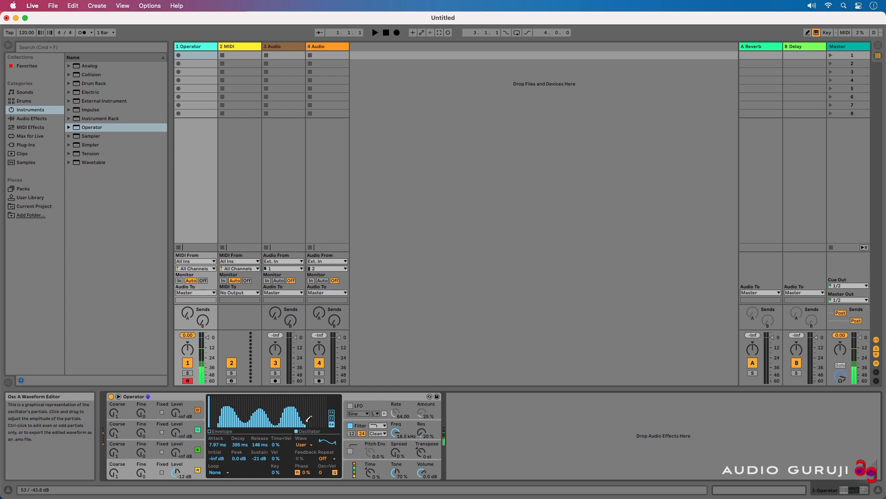
# Step: Redraw the upper partials and toggle the editor between 16 and 64 harmonics
pyautogui.moveTo(310, 409)
pyautogui.mouseDown()
pyautogui.moveTo(223, 407)
pyautogui.moveTo(266, 422)
pyautogui.moveTo(278, 399)
pyautogui.moveTo(290, 421)
pyautogui.mouseUp()
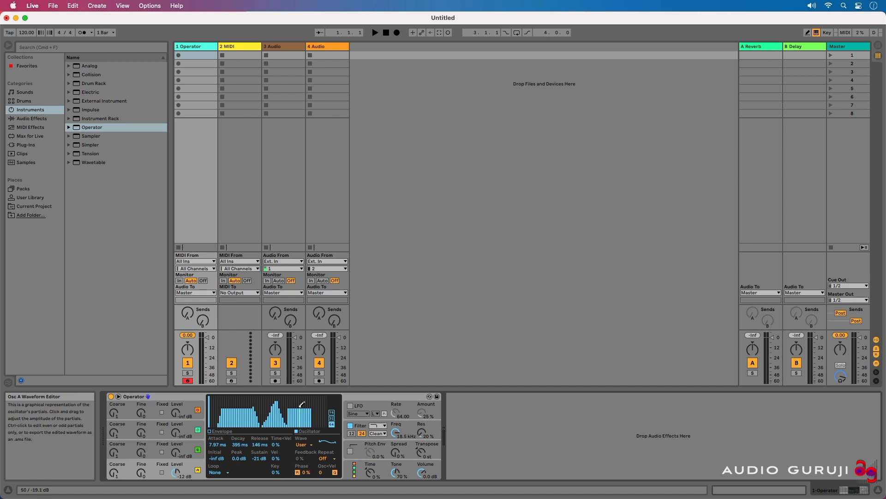
pyautogui.click(333, 417)
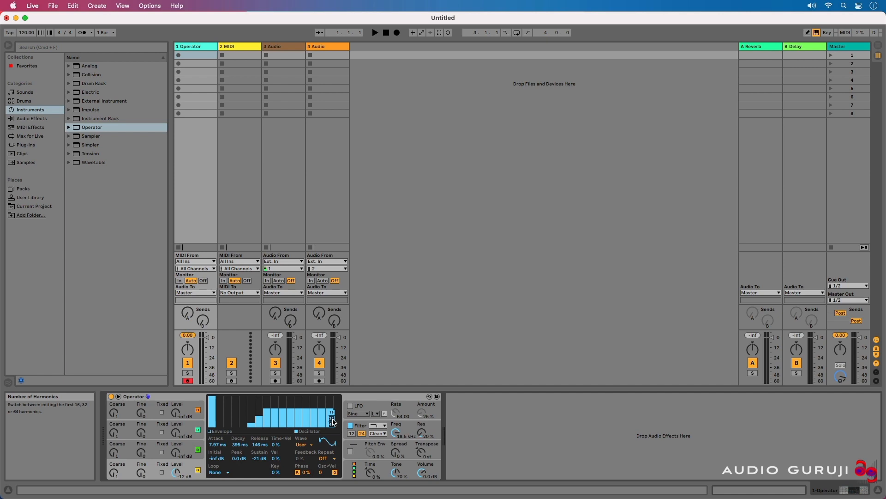
pyautogui.click(332, 423)
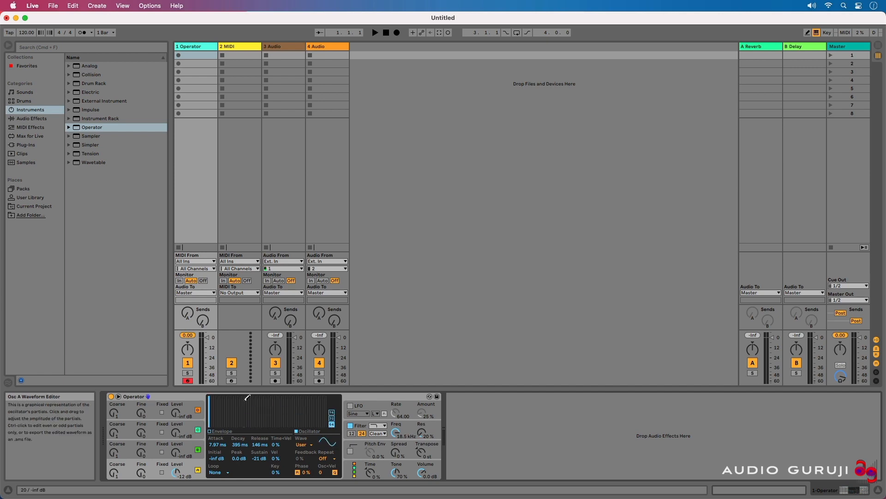
# Step: Try drawing a descending ramp with only even partials editable, then undo it
pyautogui.rightClick(244, 401)
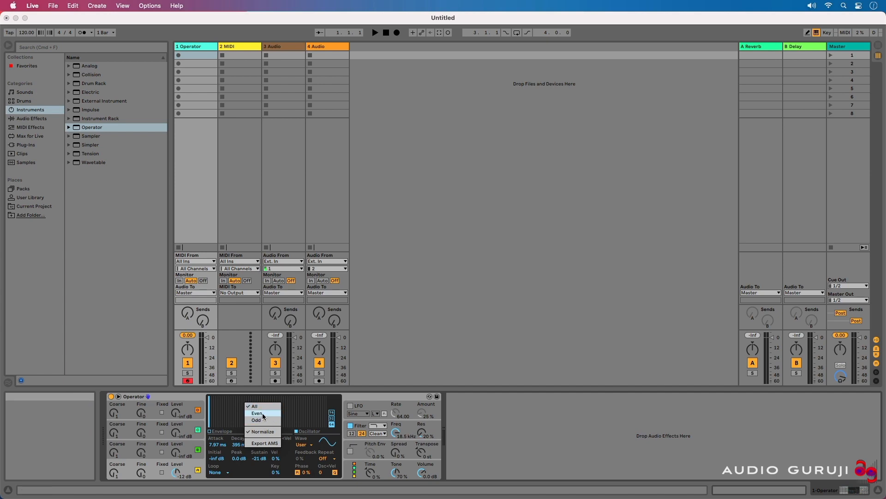
pyautogui.click(263, 414)
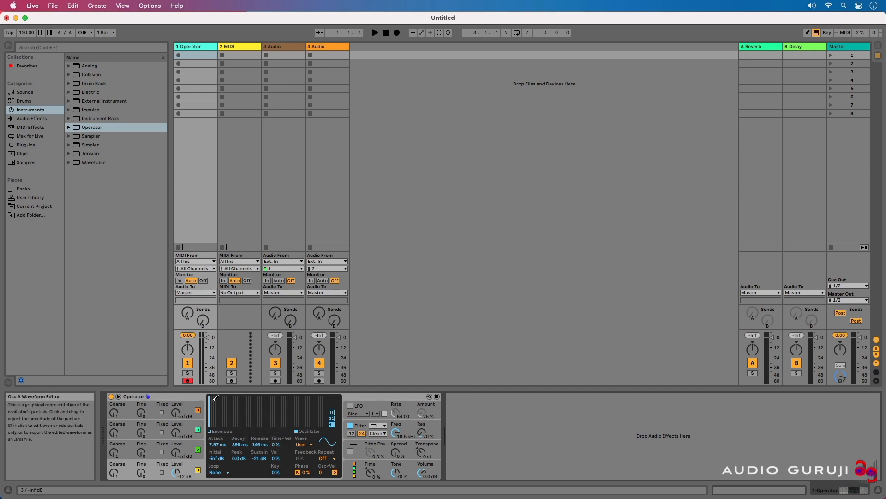
pyautogui.moveTo(215, 396); pyautogui.dragTo(285, 422)
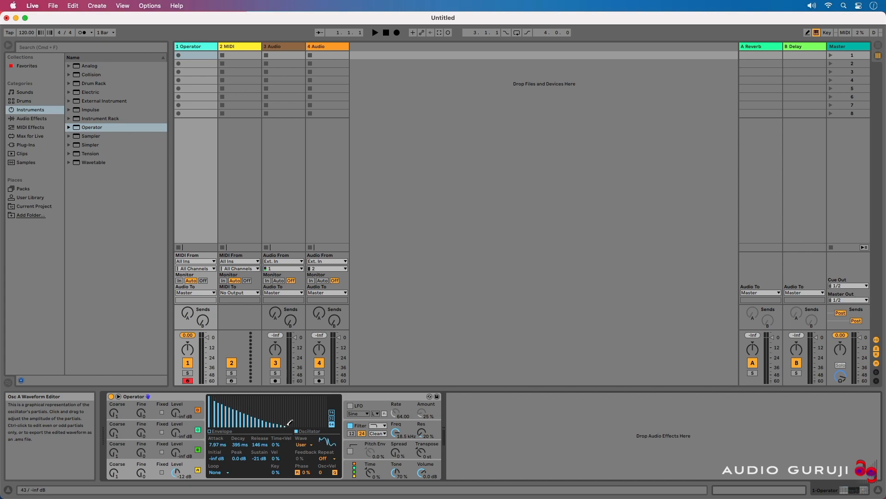
pyautogui.press('super+z')
# Step: Restrict partial editing to Odd and draw a descending ramp of odd partials
pyautogui.rightClick(276, 411)
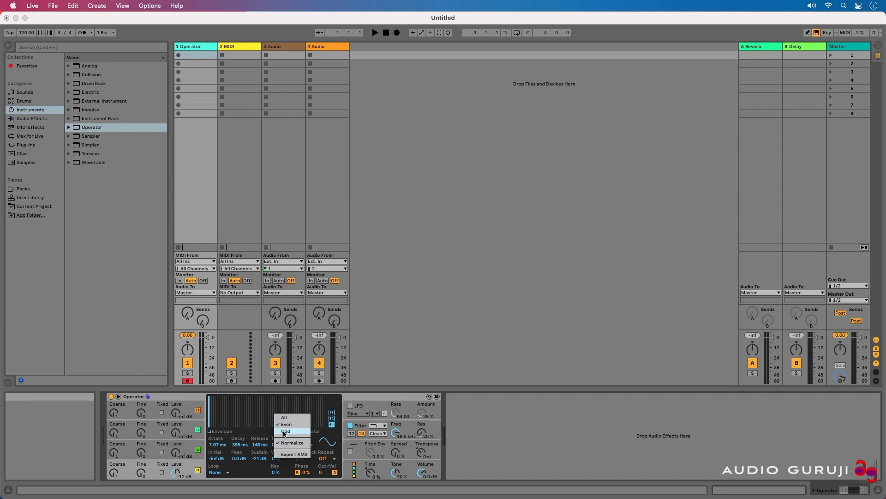
pyautogui.click(285, 431)
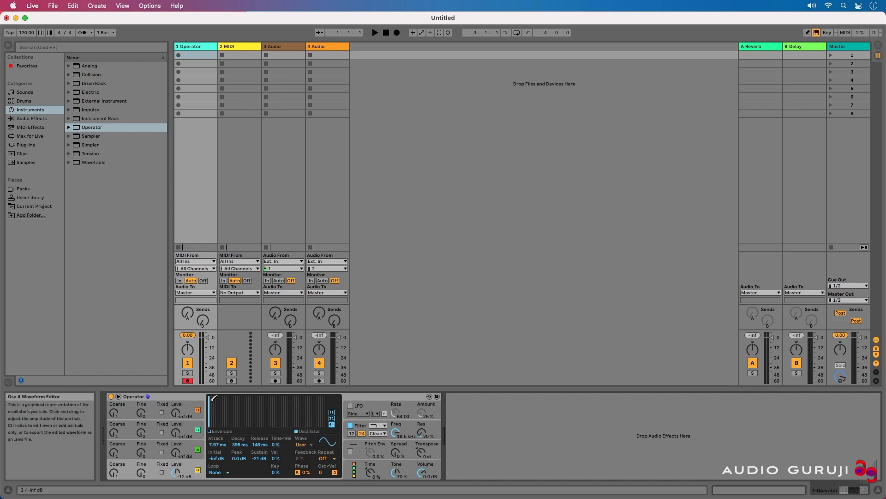
pyautogui.moveTo(213, 398); pyautogui.dragTo(290, 424)
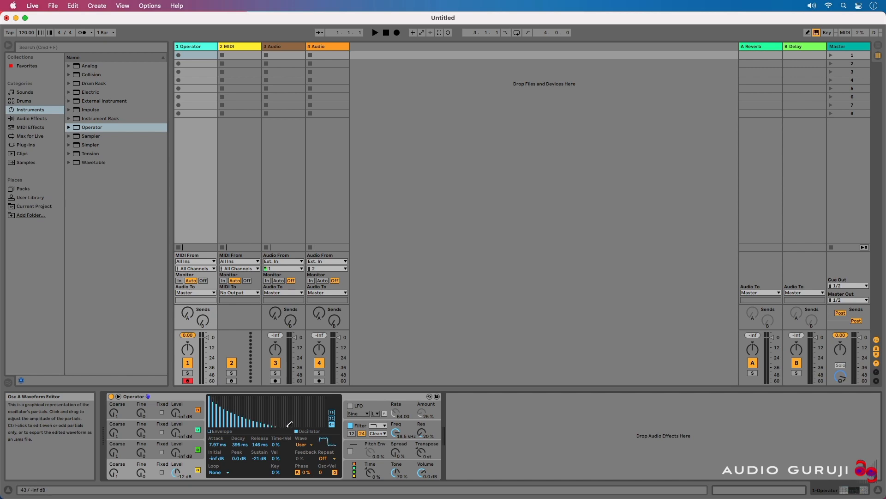
# Step: Compare the waveform by switching it to Sine and back to User
pyautogui.click(303, 444)
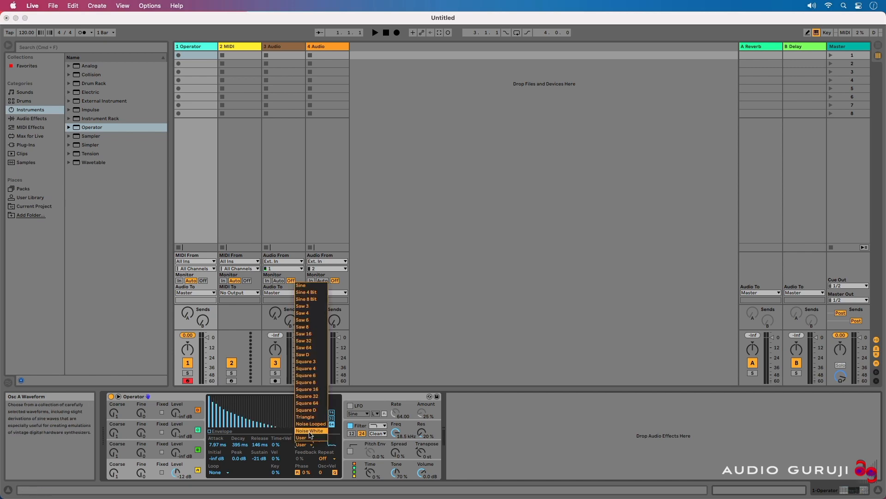
pyautogui.click(308, 285)
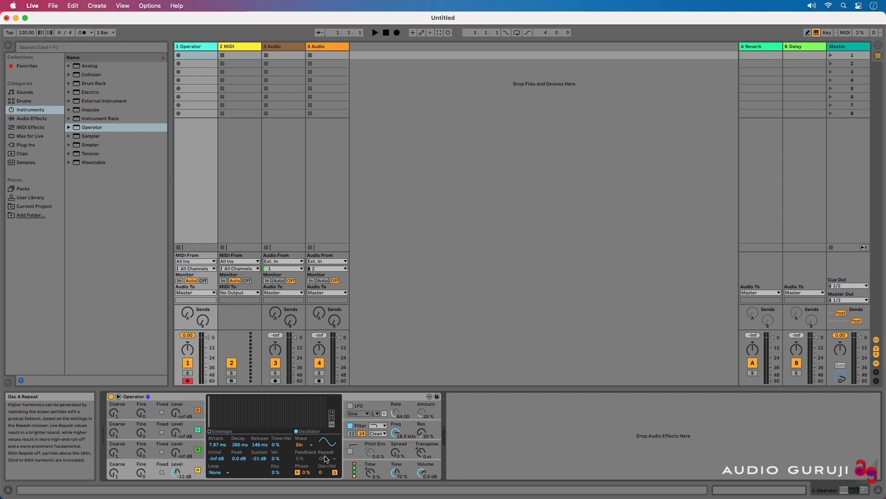
pyautogui.click(305, 444)
pyautogui.click(309, 440)
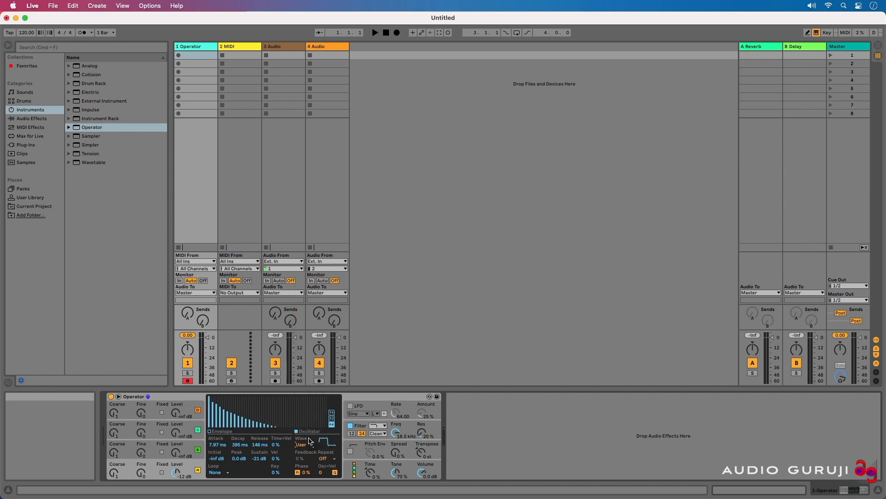
# Step: Set the waveform Repeat to 1/4, then switch it back off
pyautogui.click(333, 459)
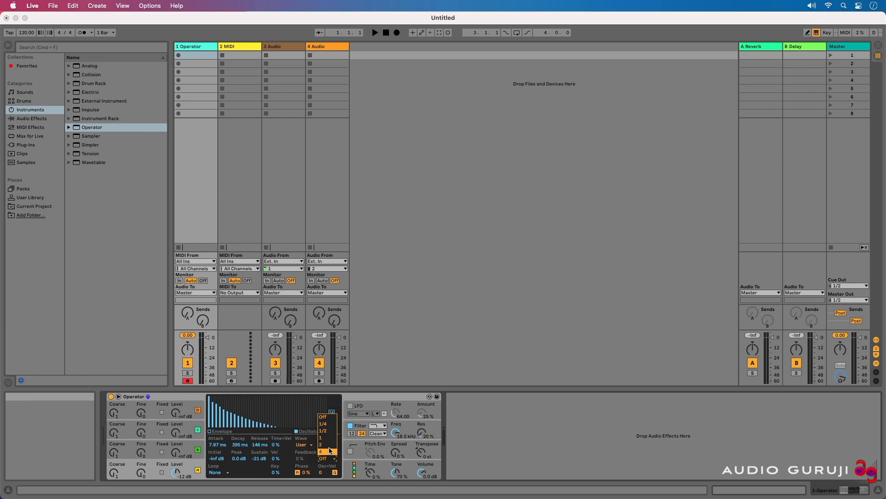
pyautogui.click(325, 424)
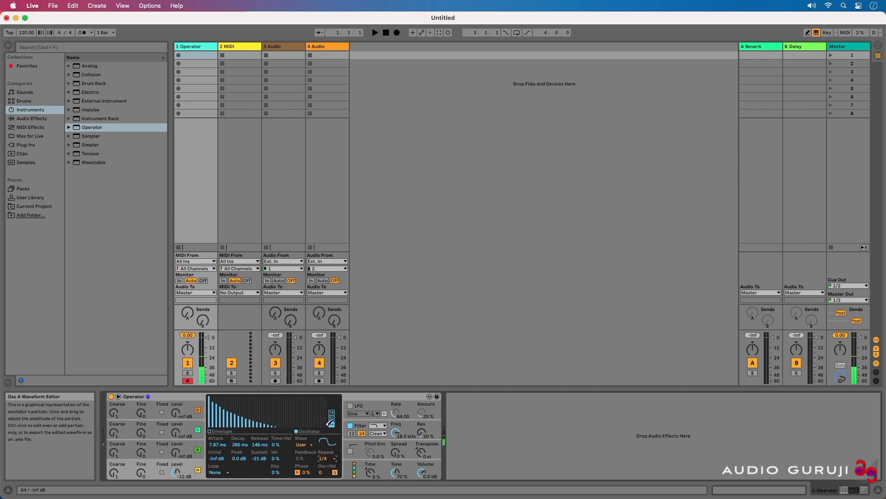
pyautogui.click(331, 458)
pyautogui.click(331, 452)
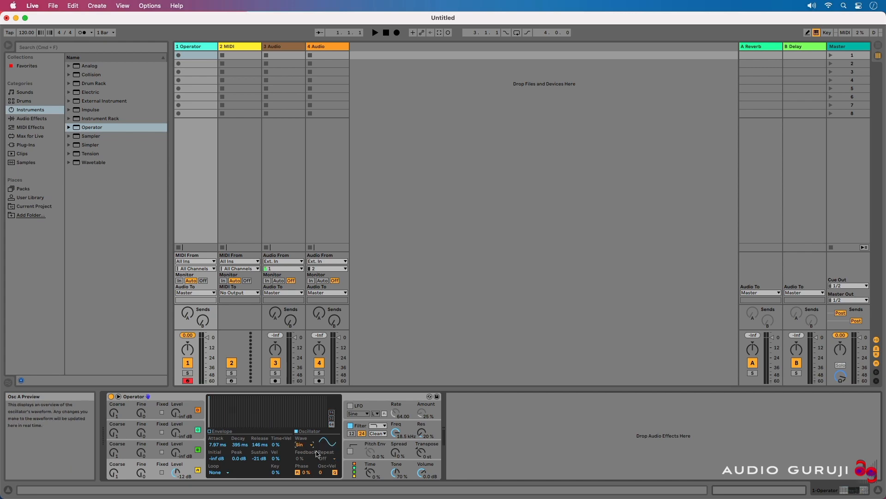
# Step: Toggle oscillator A's phase Retrigger switch several times
pyautogui.moveTo(305, 472)
pyautogui.mouseDown()
pyautogui.moveTo(305, 446)
pyautogui.moveTo(297, 478)
pyautogui.mouseUp()
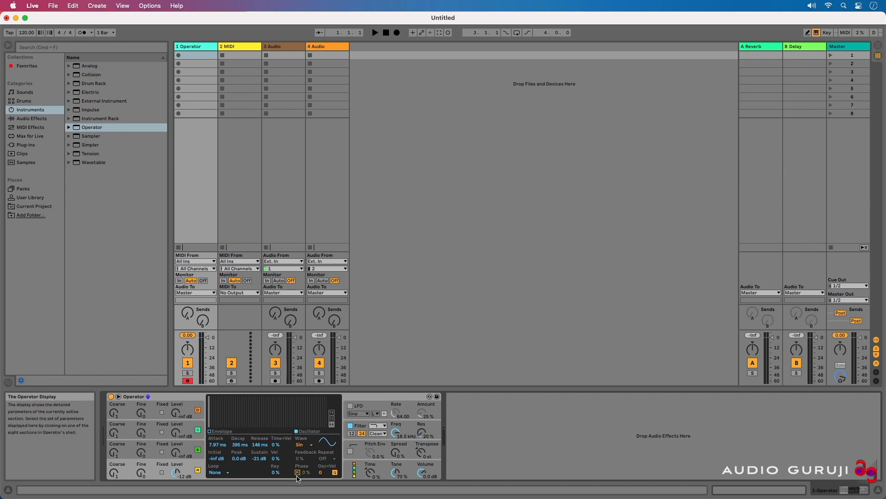
pyautogui.click(298, 472)
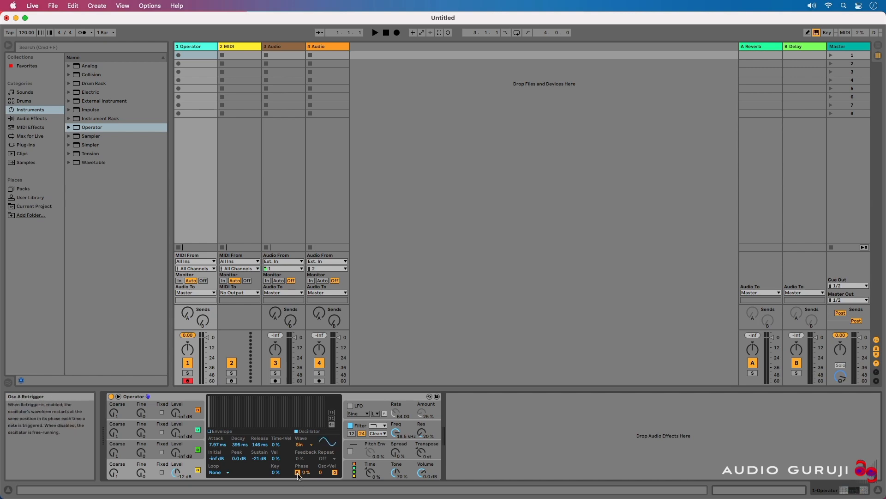
pyautogui.click(297, 472)
pyautogui.click(298, 473)
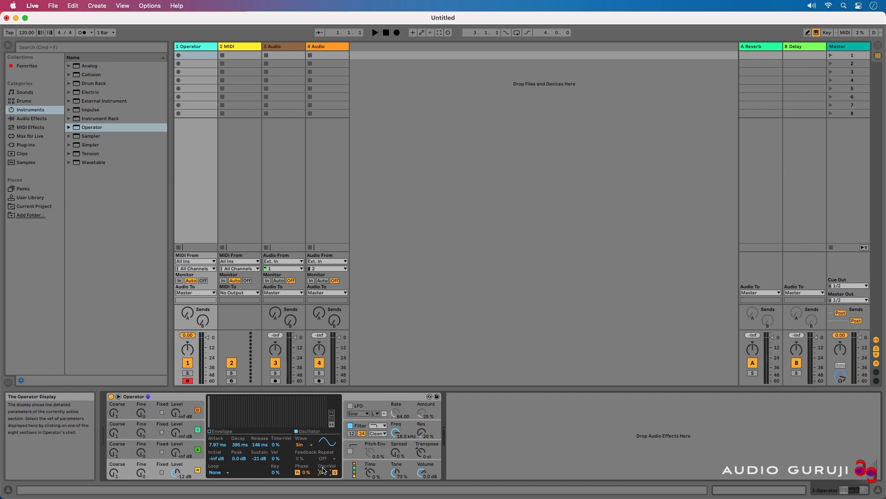
# Step: Try oscillator A's Osc<Vel amount at 100 and at -100, resetting it to 0 each time
pyautogui.moveTo(324, 471); pyautogui.dragTo(325, 426)
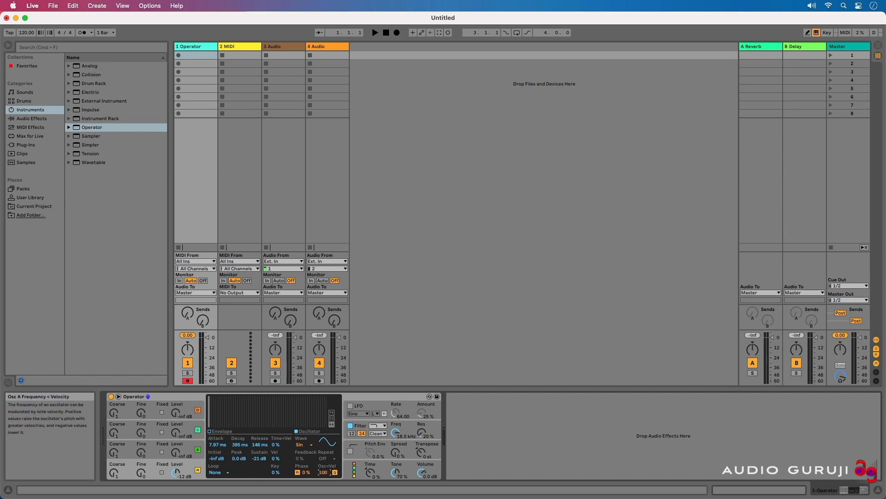
pyautogui.press('Delete')
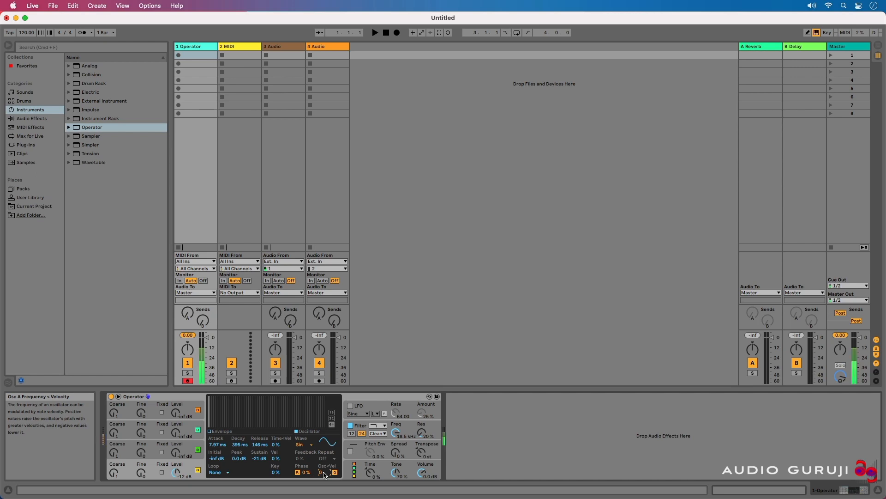
pyautogui.moveTo(324, 472); pyautogui.dragTo(324, 431)
pyautogui.moveTo(323, 472); pyautogui.dragTo(325, 478)
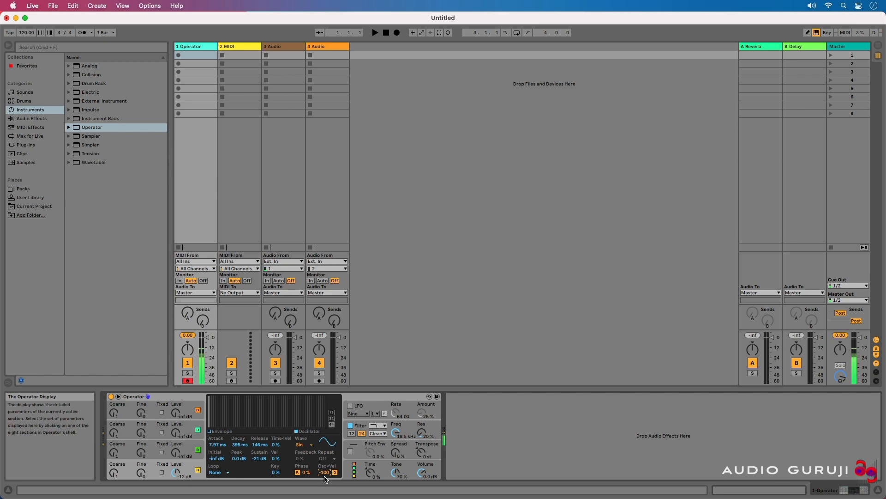
pyautogui.doubleClick(325, 473)
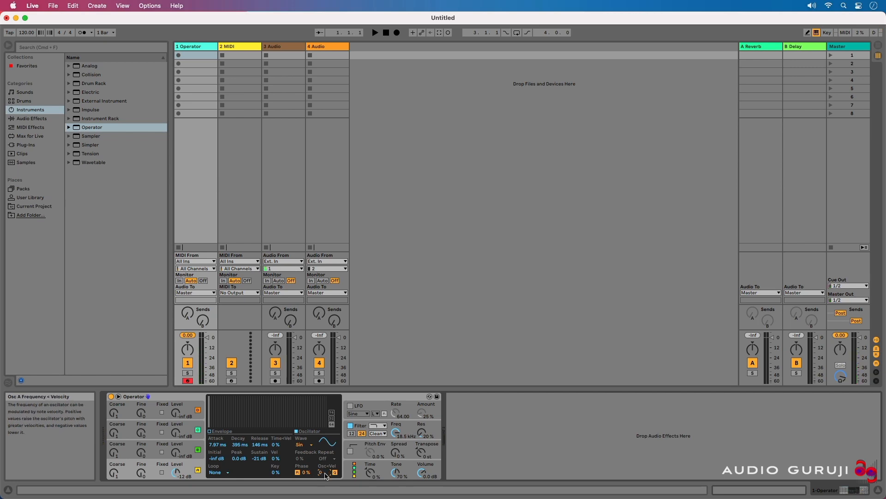
pyautogui.moveTo(325, 474); pyautogui.dragTo(325, 466)
pyautogui.moveTo(325, 474); pyautogui.dragTo(326, 496)
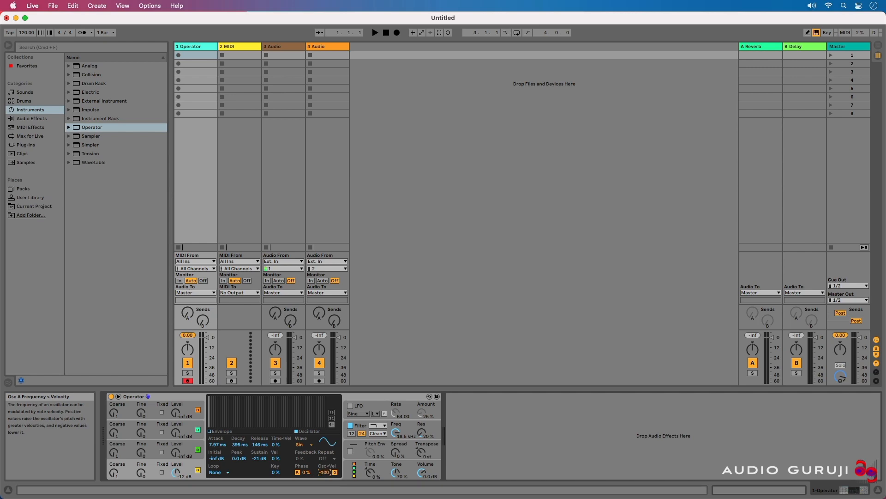
pyautogui.doubleClick(325, 473)
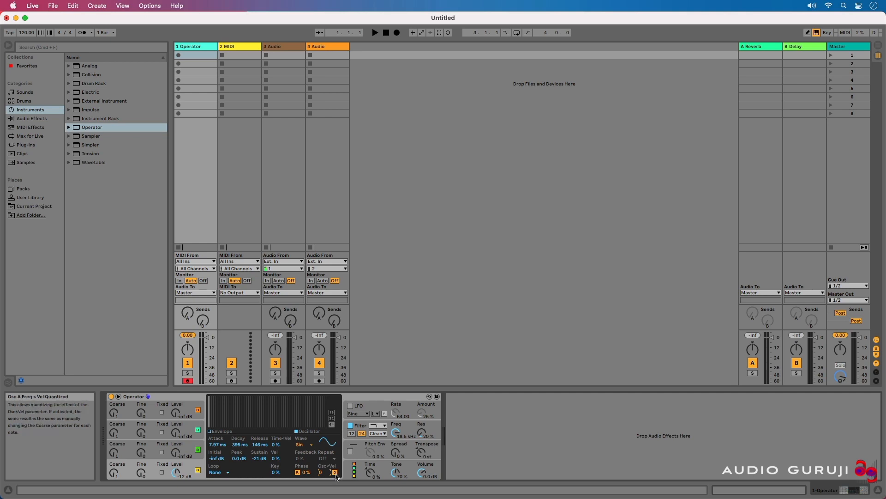
# Step: Enable the LFO, keep its Sine waveform and set its range to Sync
pyautogui.click(372, 407)
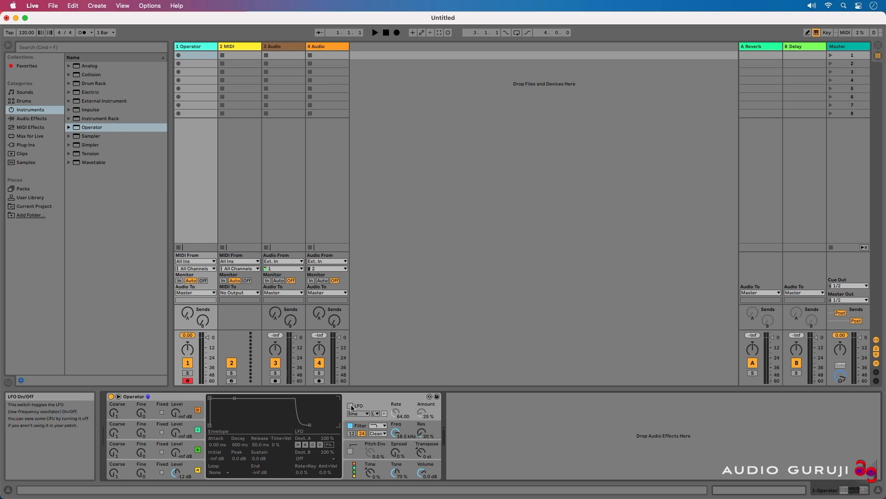
pyautogui.click(350, 406)
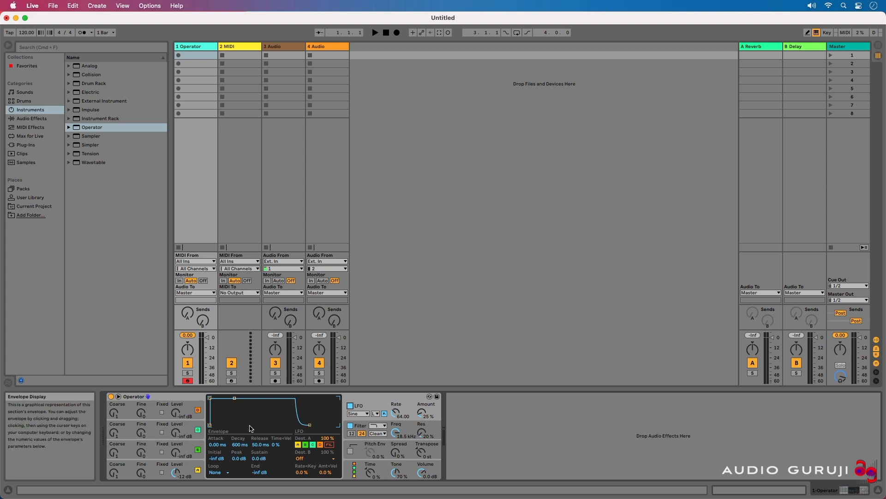
pyautogui.click(367, 414)
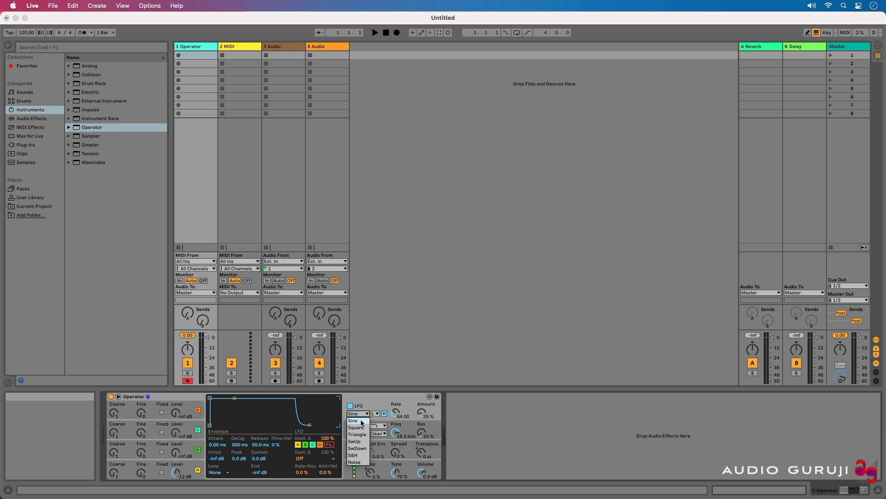
pyautogui.click(362, 421)
pyautogui.click(377, 413)
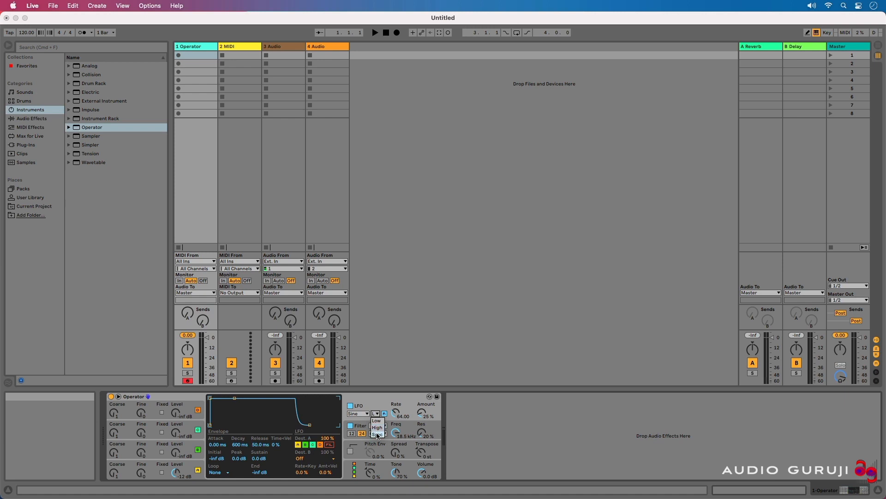
pyautogui.click(377, 435)
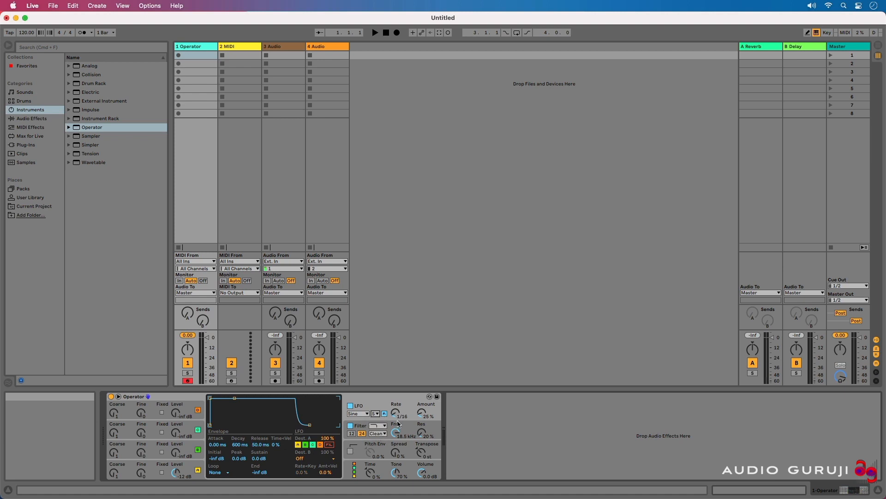
# Step: Adjust the synced LFO rate and raise the LFO Amount to about 68%
pyautogui.moveTo(401, 413)
pyautogui.mouseDown()
pyautogui.moveTo(402, 391)
pyautogui.moveTo(402, 418)
pyautogui.mouseUp()
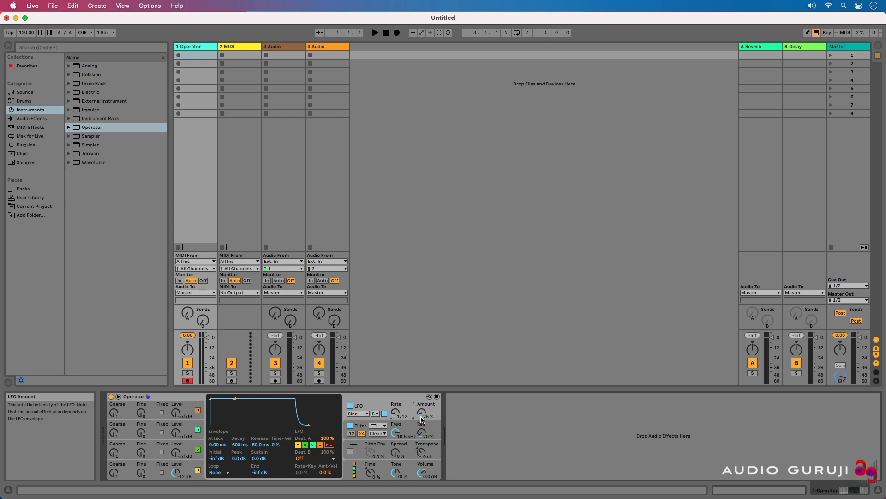
pyautogui.moveTo(421, 419); pyautogui.dragTo(421, 412)
pyautogui.click(408, 410)
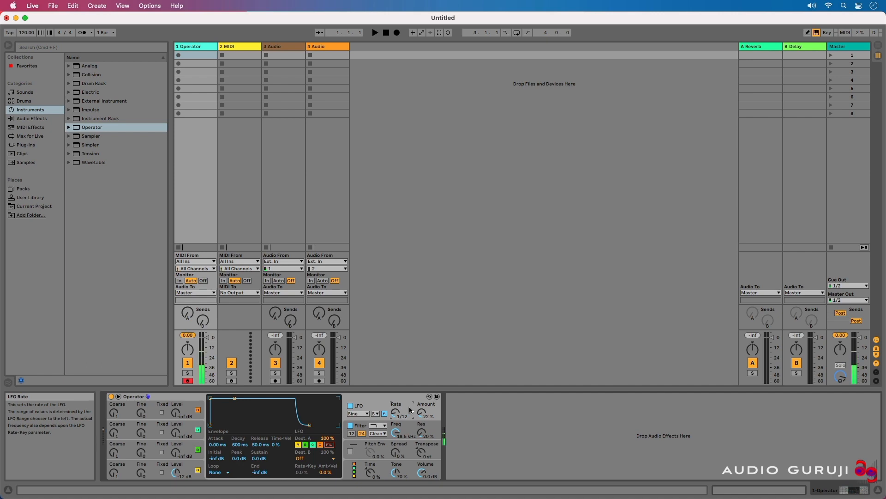
pyautogui.moveTo(410, 409); pyautogui.dragTo(408, 412)
pyautogui.moveTo(420, 416); pyautogui.dragTo(420, 402)
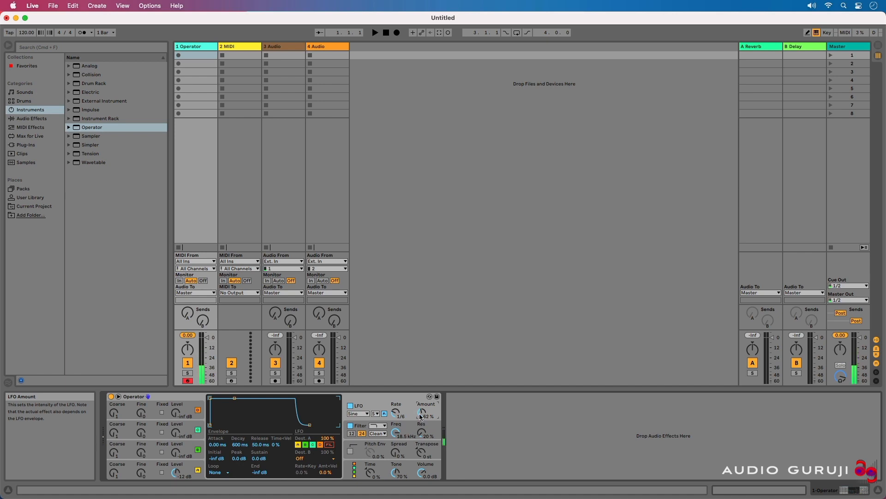
pyautogui.moveTo(397, 414); pyautogui.dragTo(397, 403)
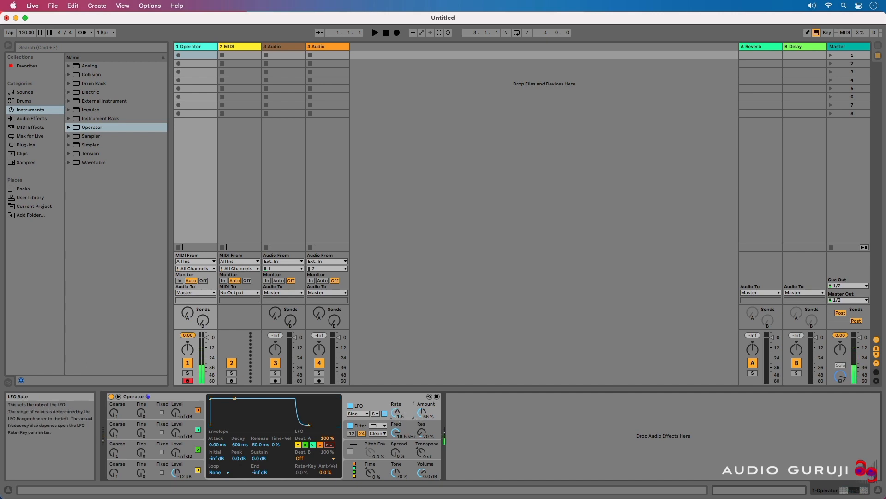
# Step: Switch the LFO range to Low and set its rate to about 67.53
pyautogui.click(375, 414)
pyautogui.click(377, 421)
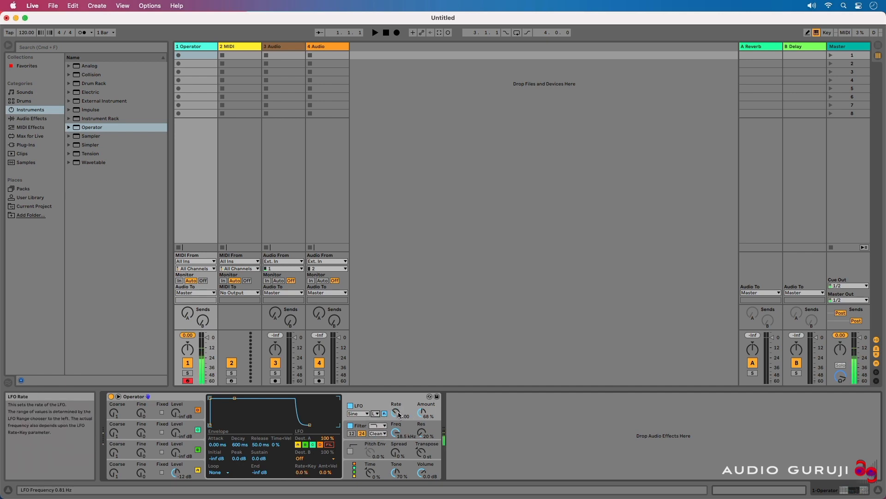
pyautogui.moveTo(395, 412); pyautogui.dragTo(396, 420)
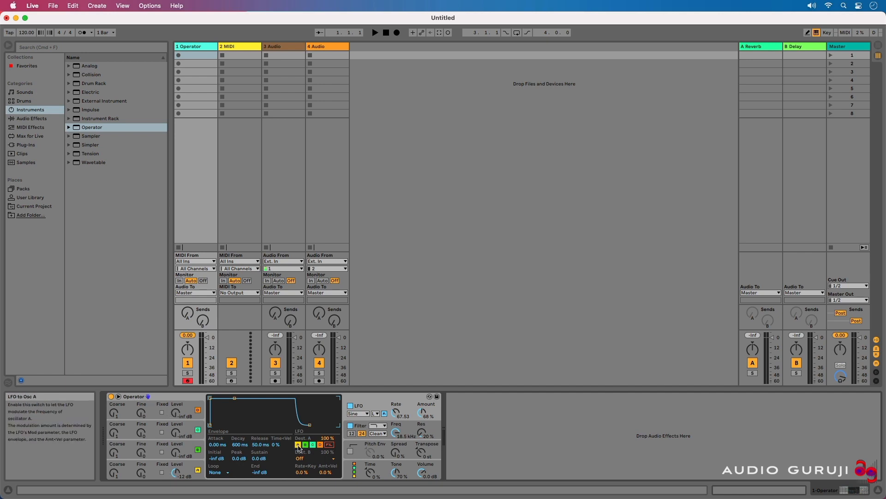
# Step: Toggle the LFO's destination A and browse the destination B options without choosing one
pyautogui.click(298, 445)
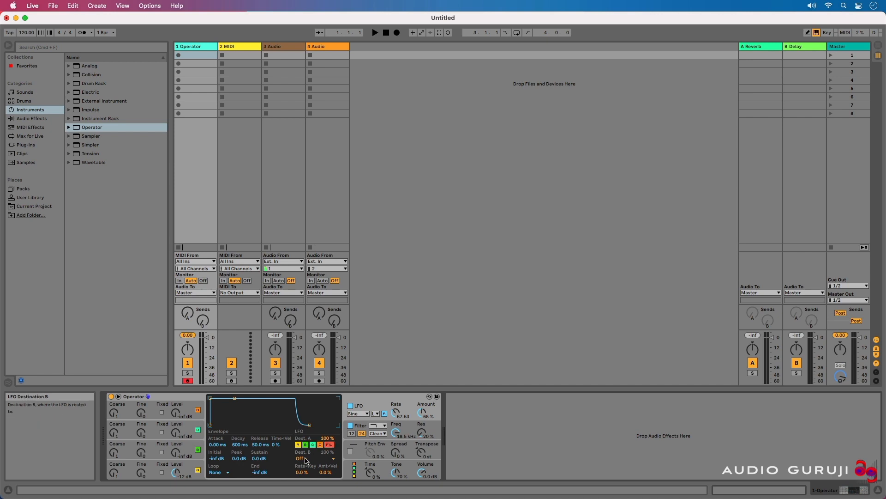
pyautogui.click(305, 460)
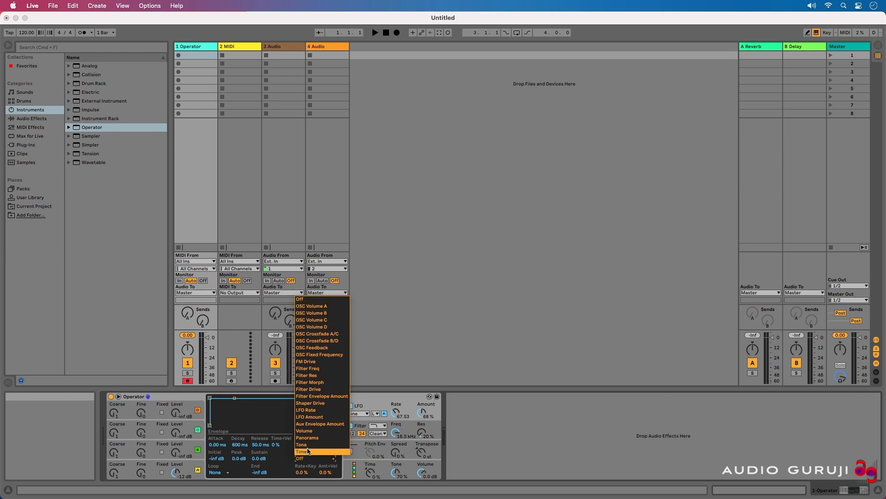
pyautogui.click(302, 471)
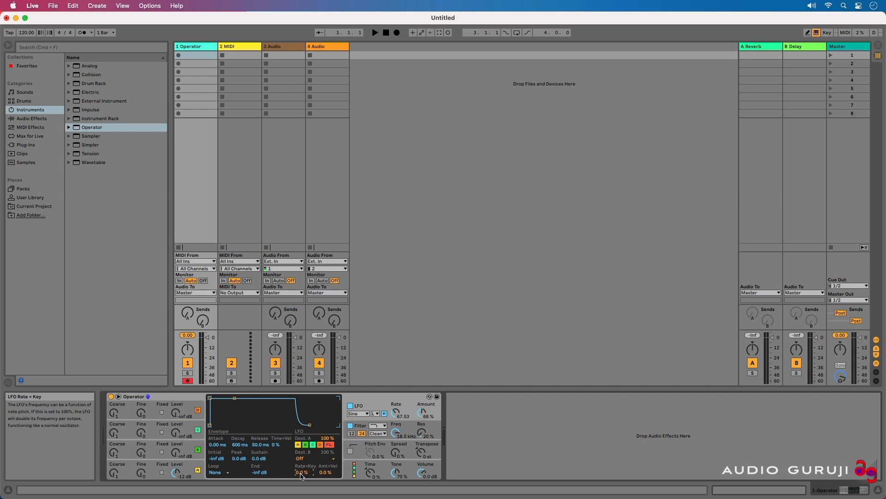
# Step: Adjust the LFO's Rate<Key and Amt<Vel amounts while auditioning notes from the computer keyboard
pyautogui.moveTo(300, 476); pyautogui.dragTo(301, 477)
pyautogui.press('a')
pyautogui.press('a')
pyautogui.press('a')
pyautogui.moveTo(302, 472); pyautogui.dragTo(302, 496)
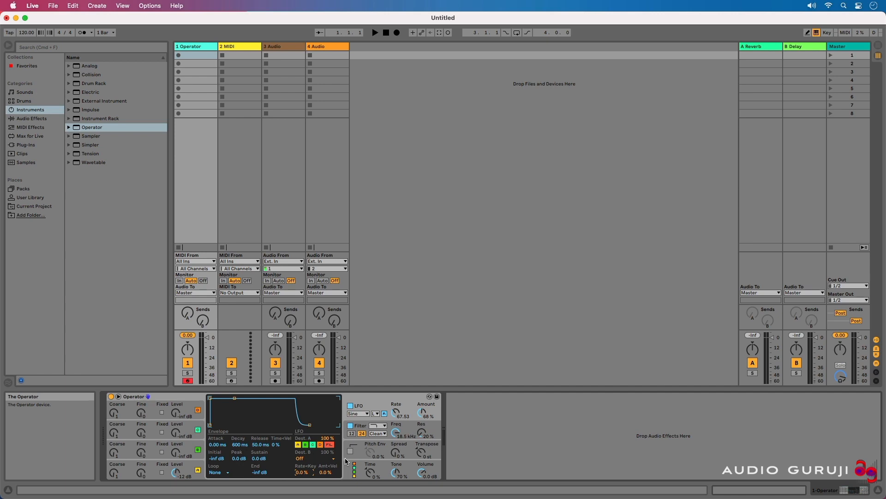
pyautogui.press('a')
pyautogui.press('a')
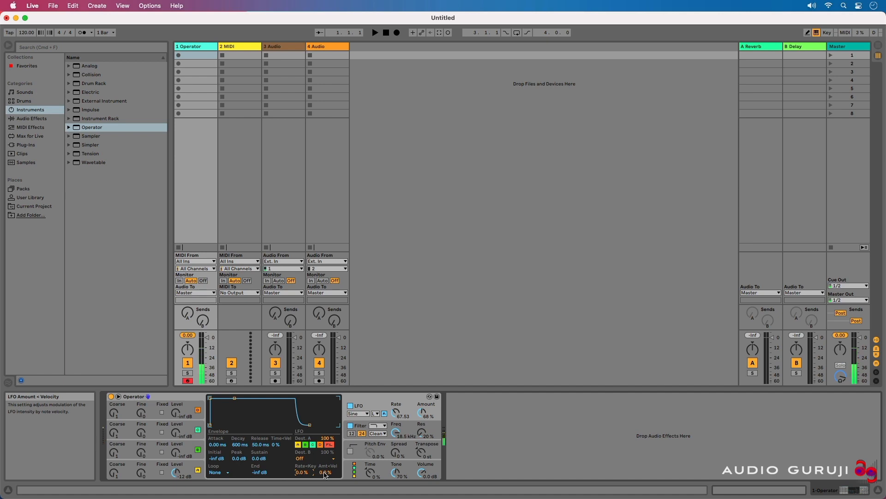
pyautogui.moveTo(325, 473); pyautogui.dragTo(325, 427)
pyautogui.press('a')
# Step: Switch the filter off and back on and pick a filter type from the type list
pyautogui.click(409, 425)
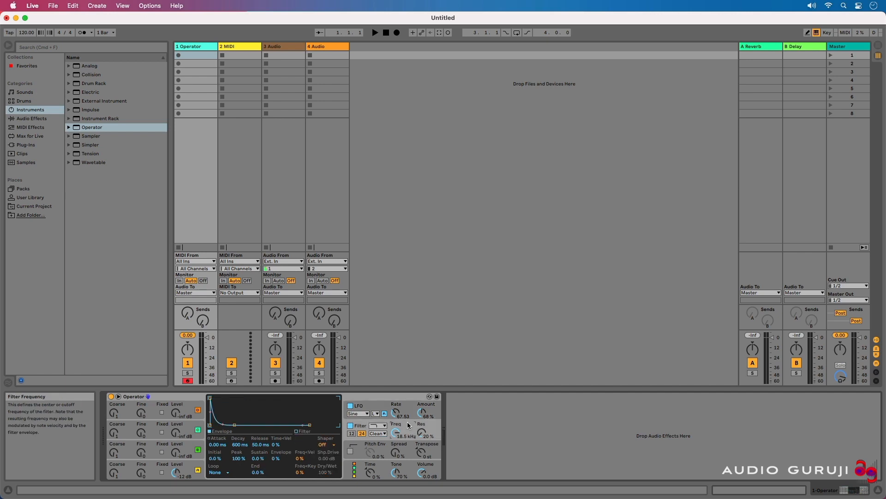
pyautogui.click(350, 425)
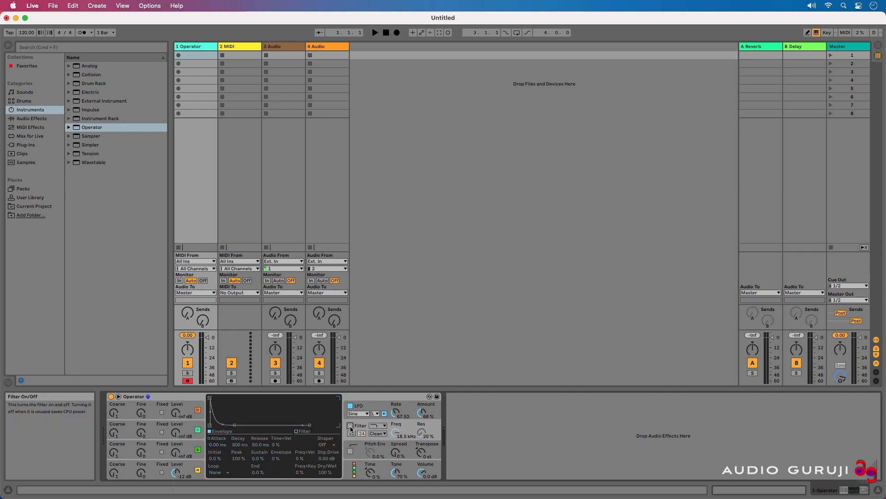
pyautogui.click(350, 425)
pyautogui.click(377, 426)
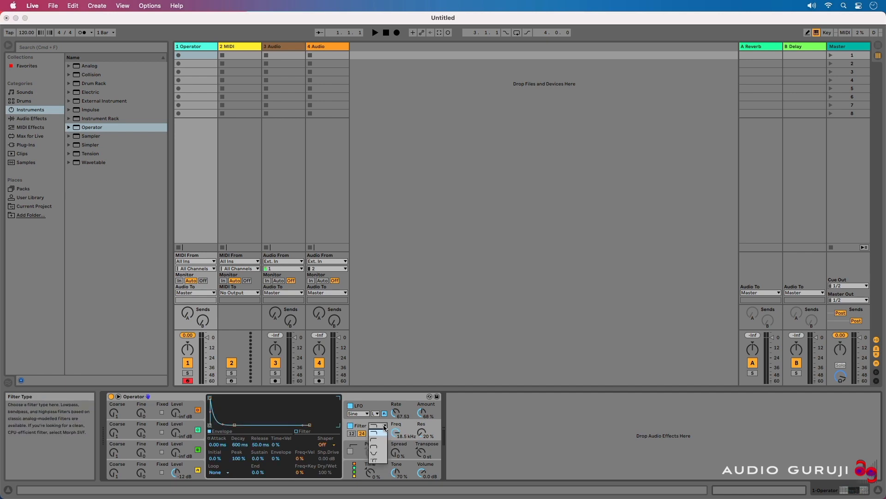
pyautogui.click(381, 441)
pyautogui.click(378, 425)
pyautogui.click(376, 439)
# Step: Set the filter slope to 12 and the filter circuit to Clean
pyautogui.click(352, 434)
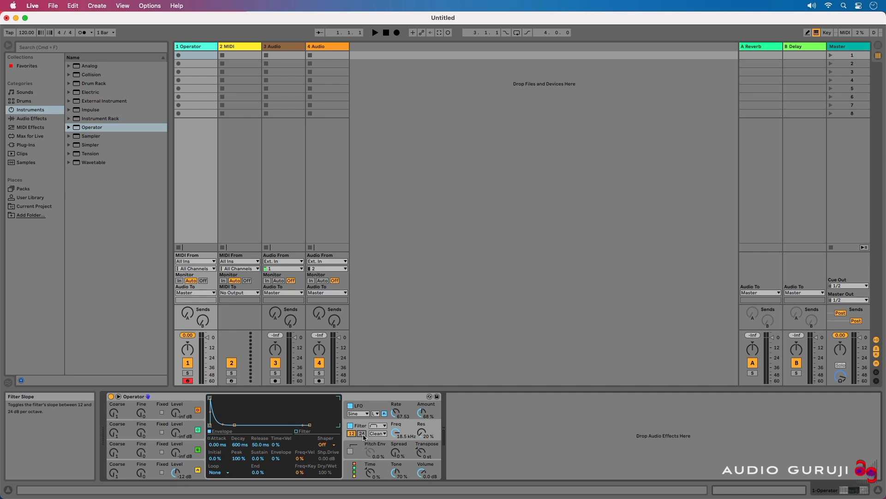
pyautogui.click(384, 434)
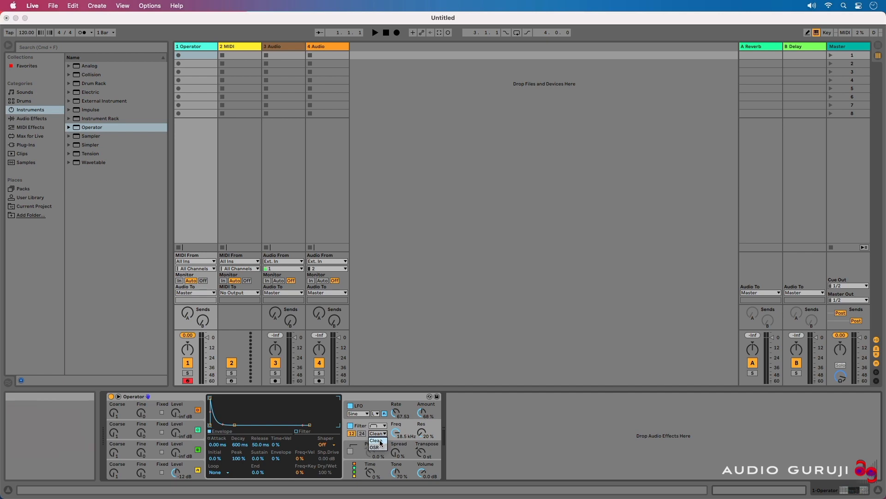
pyautogui.click(375, 441)
# Step: Show the filter's frequency response and lower the cutoff frequency to about 1.47 kHz
pyautogui.moveTo(396, 432); pyautogui.dragTo(396, 439)
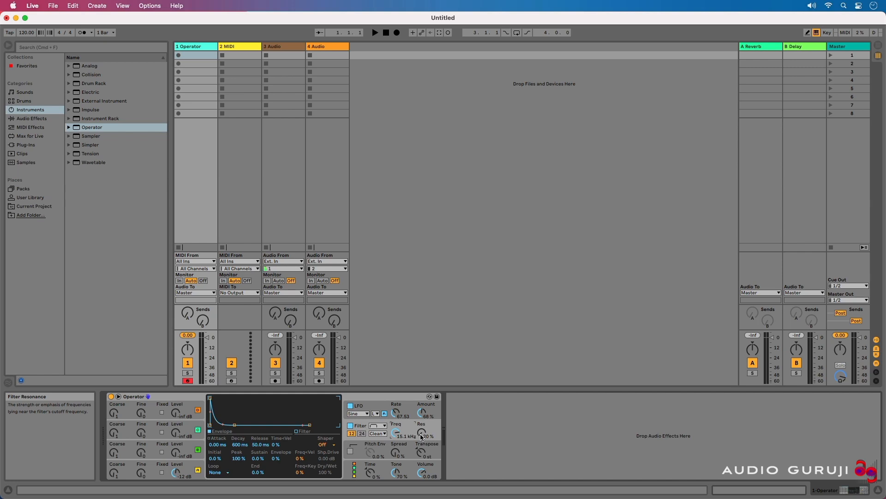
pyautogui.click(297, 432)
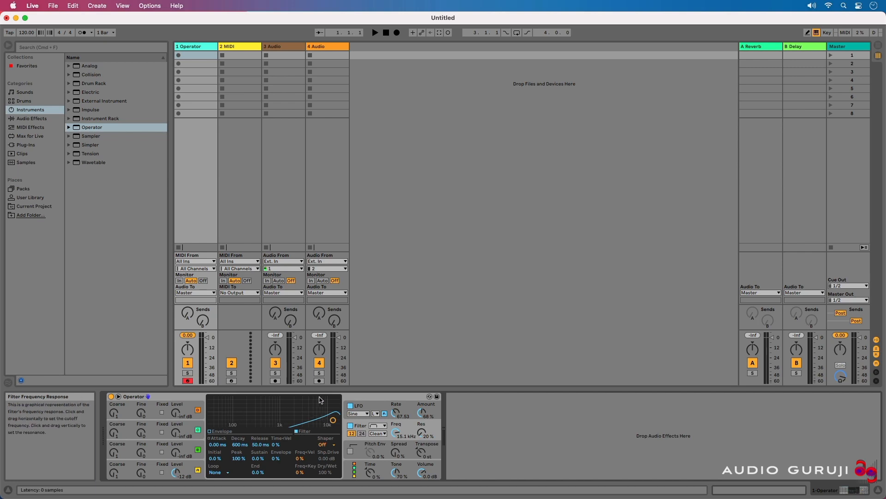
pyautogui.moveTo(334, 425); pyautogui.dragTo(312, 425)
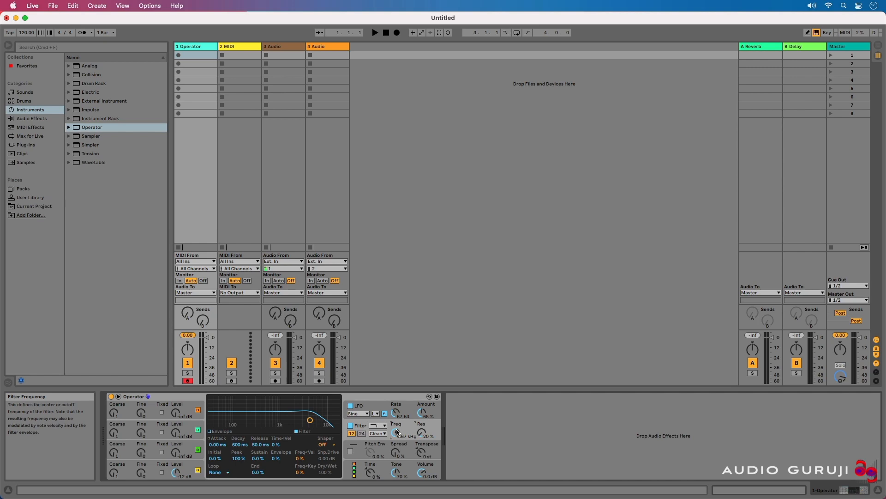
pyautogui.moveTo(310, 420)
pyautogui.mouseDown()
pyautogui.moveTo(270, 409)
pyautogui.moveTo(298, 421)
pyautogui.mouseUp()
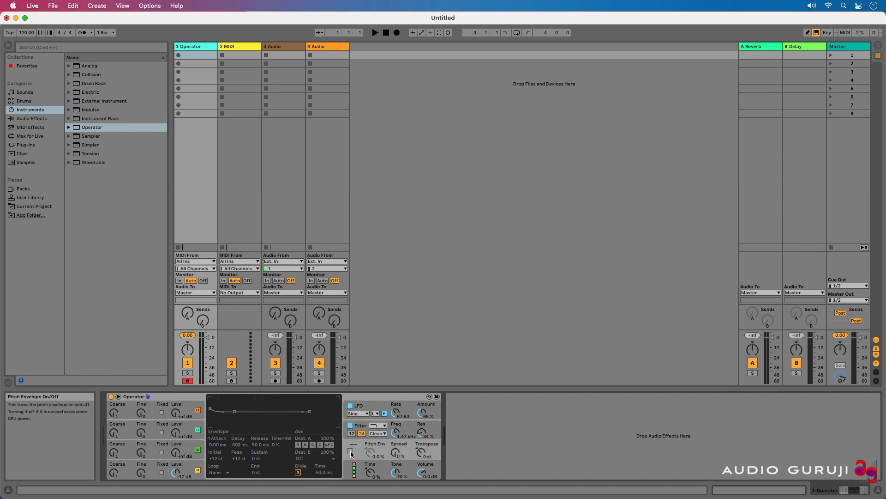
# Step: Enable the pitch envelope and reshape its peak, end and initial levels in the envelope display
pyautogui.click(350, 451)
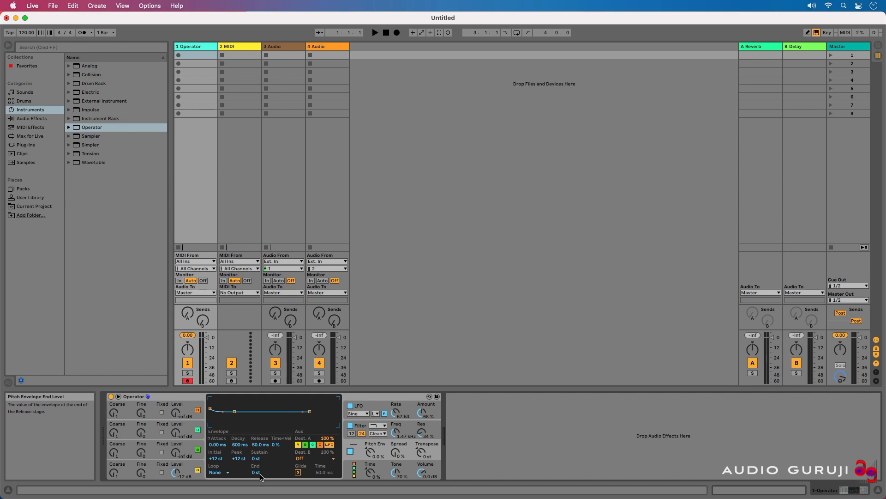
pyautogui.moveTo(234, 411); pyautogui.dragTo(237, 402)
pyautogui.moveTo(310, 411)
pyautogui.mouseDown()
pyautogui.moveTo(295, 424)
pyautogui.moveTo(320, 421)
pyautogui.mouseUp()
pyautogui.moveTo(210, 409); pyautogui.dragTo(218, 423)
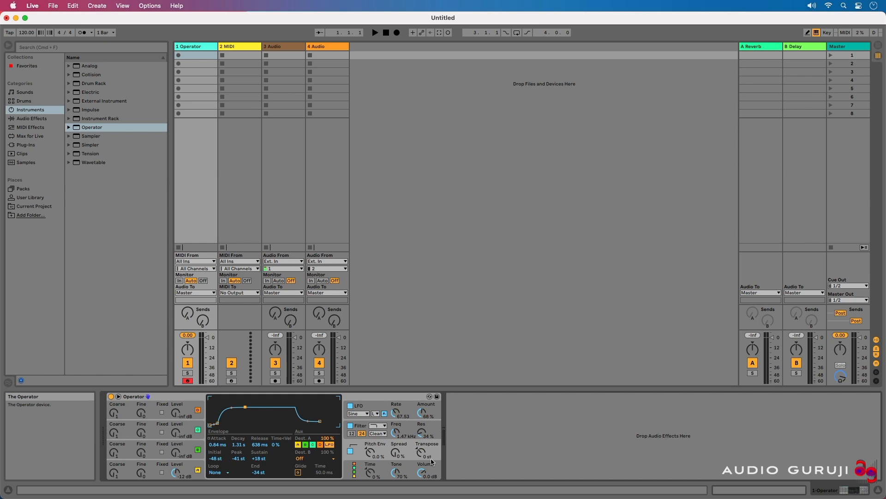
# Step: Open the global settings and try several oscillator algorithms, finishing with the first one
pyautogui.click(361, 468)
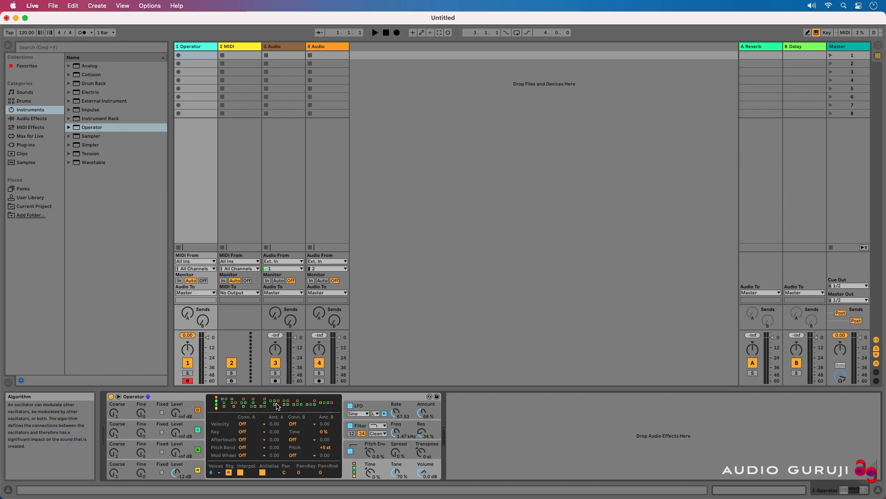
pyautogui.click(329, 402)
pyautogui.click(313, 404)
pyautogui.click(217, 403)
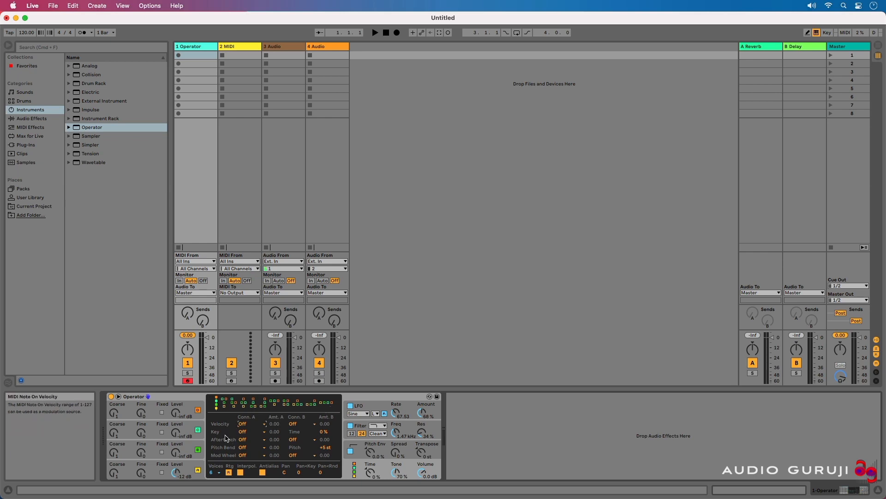
# Step: Browse the velocity modulation destinations for Conn. A without choosing one and select the Operator device
pyautogui.click(243, 423)
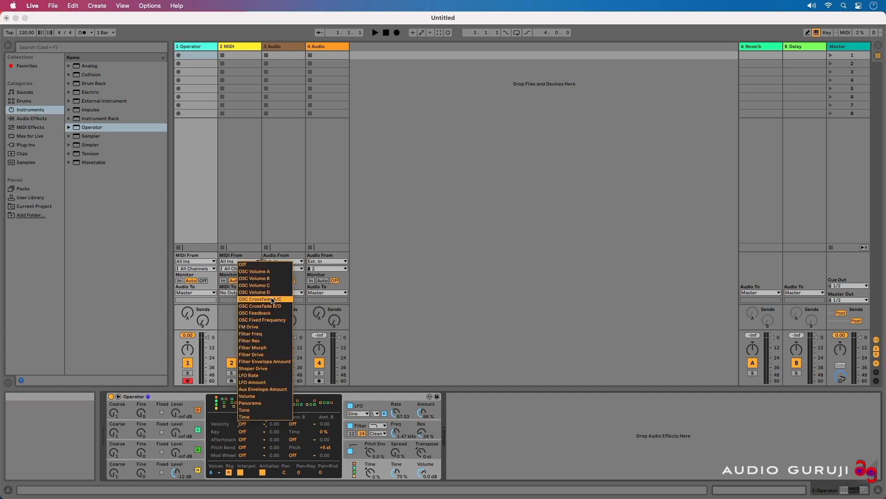
pyautogui.click(234, 421)
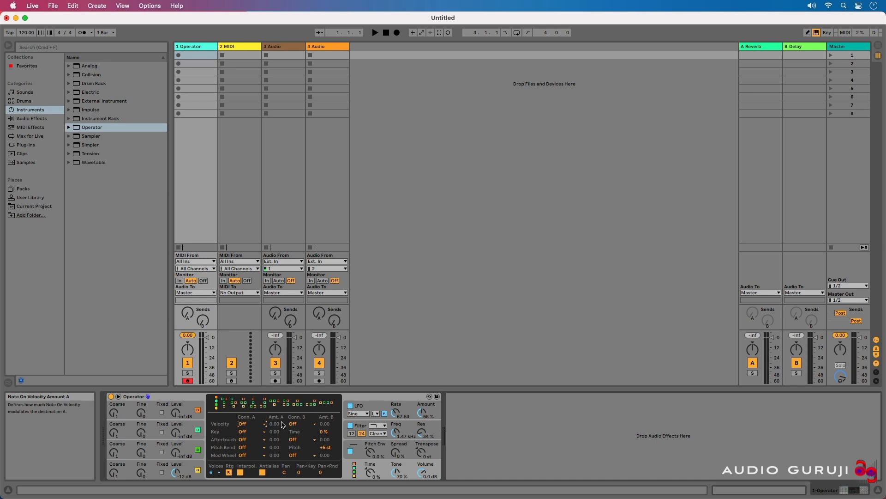
pyautogui.click(178, 397)
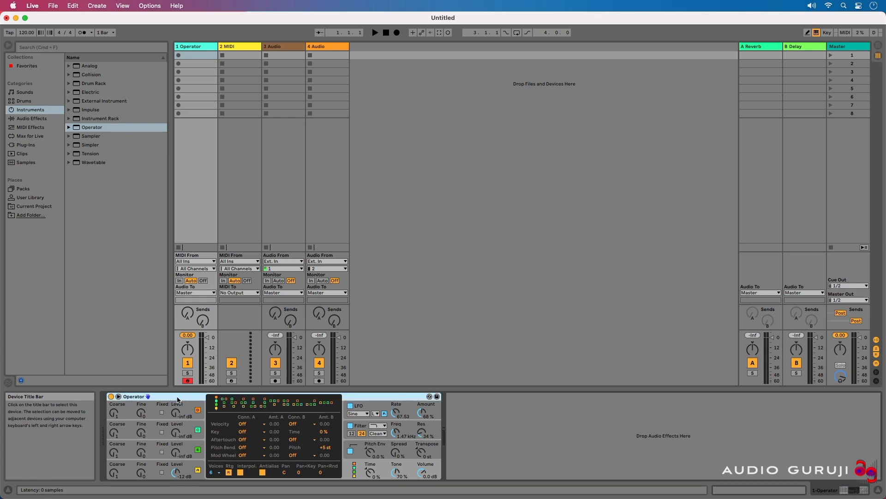